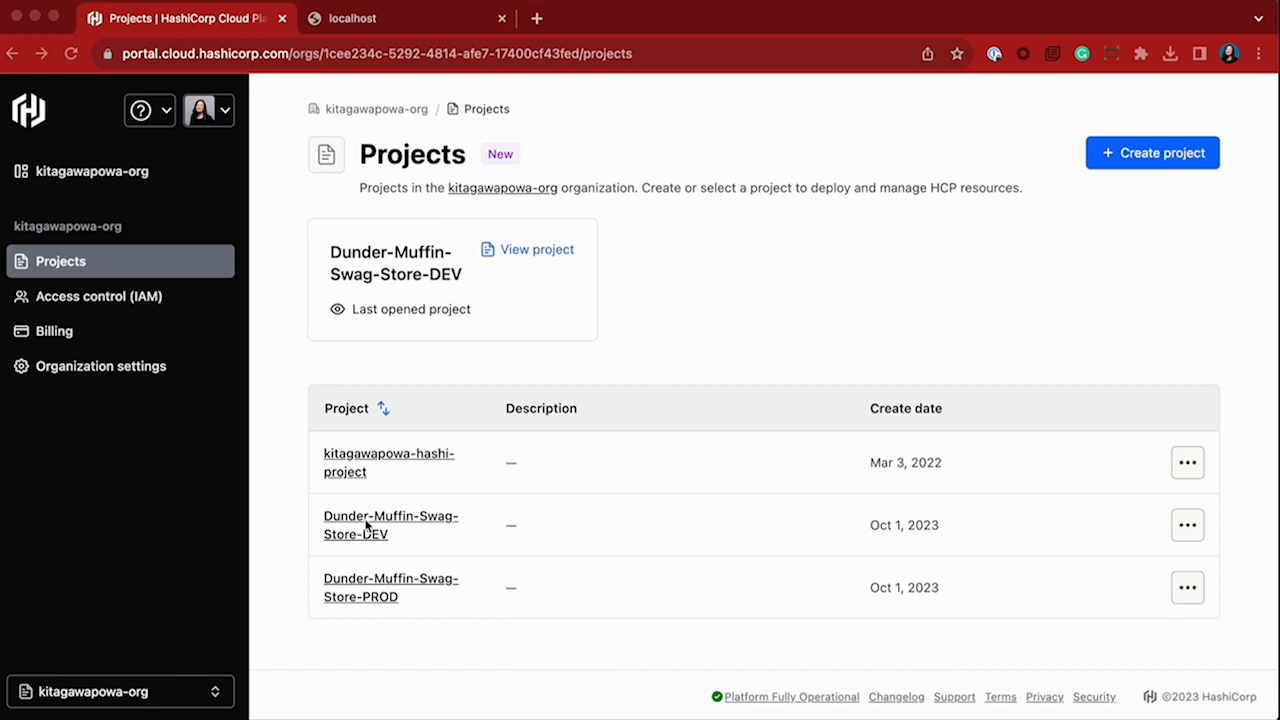
Open the Dunder-Muffin-Swag-Store-DEV project from the organization's project list.
{"action": "left_click", "coordinate": [175, 690]}
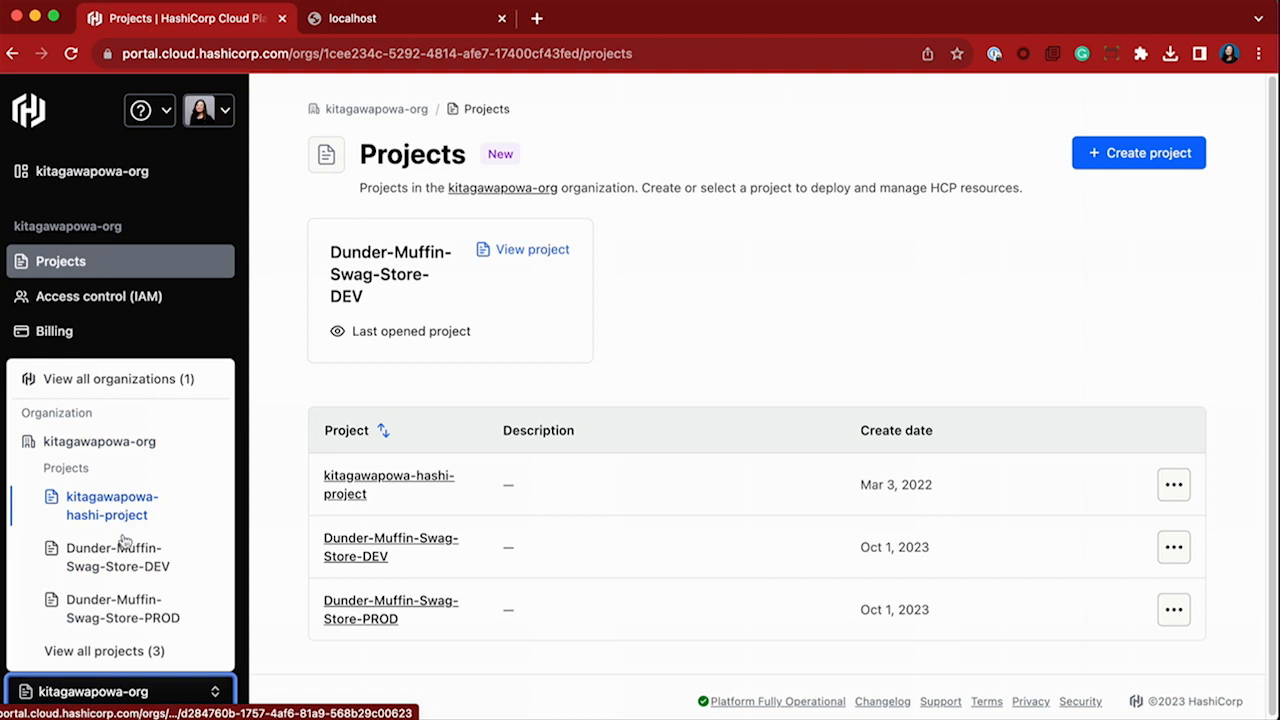
{"action": "left_click", "coordinate": [190, 689]}
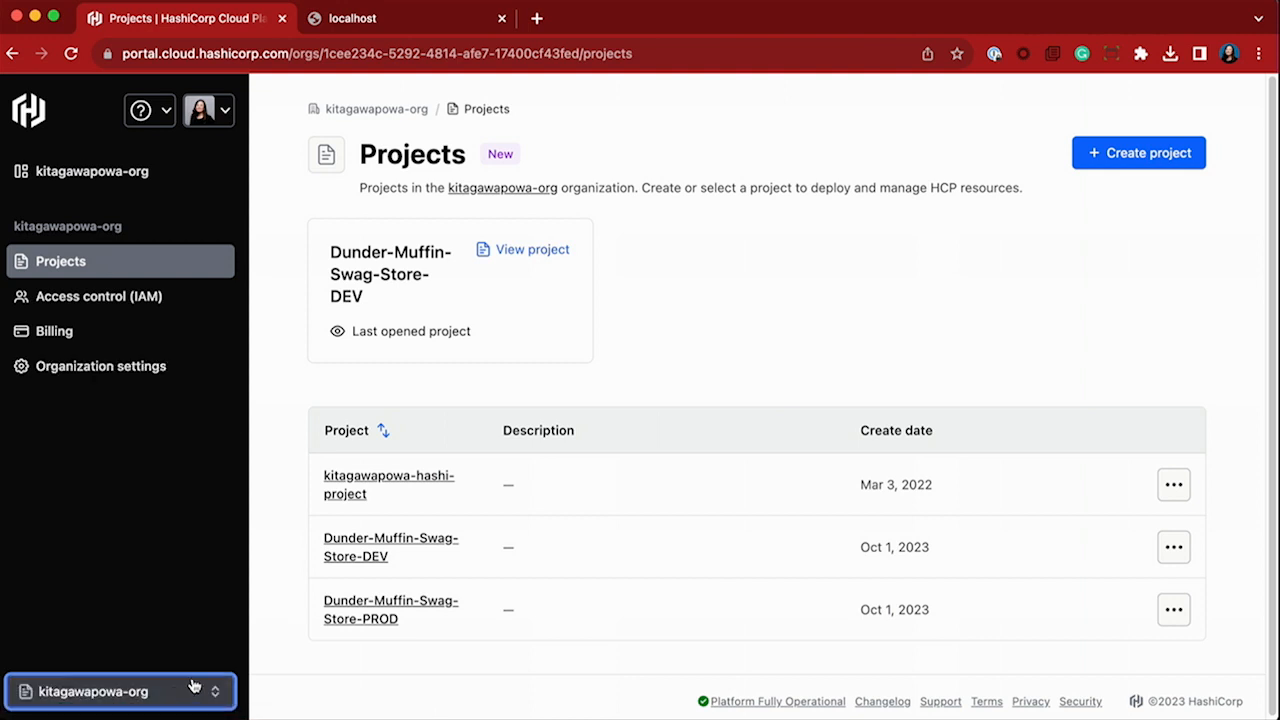
{"action": "left_click", "coordinate": [370, 556]}
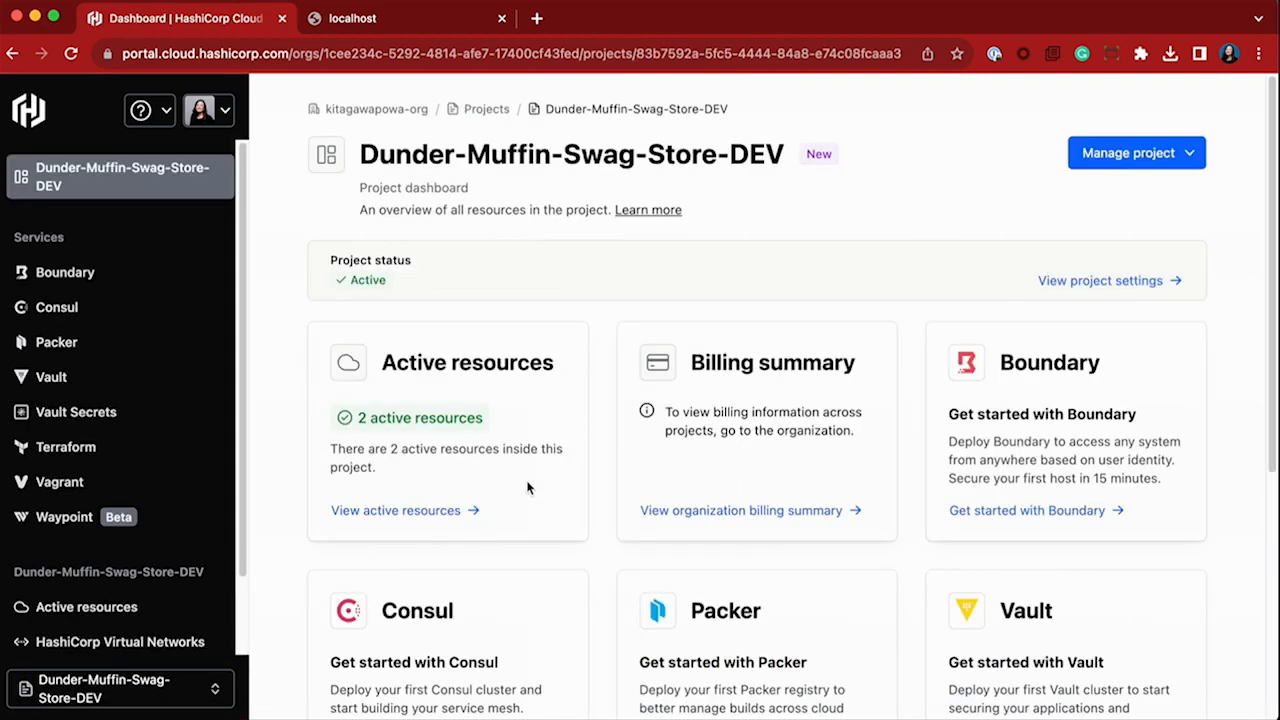
Open Vault Secrets from the project dashboard and view its overview of apps.
{"action": "scroll", "coordinate": [528, 487], "scroll_direction": "down", "scroll_amount": 2}
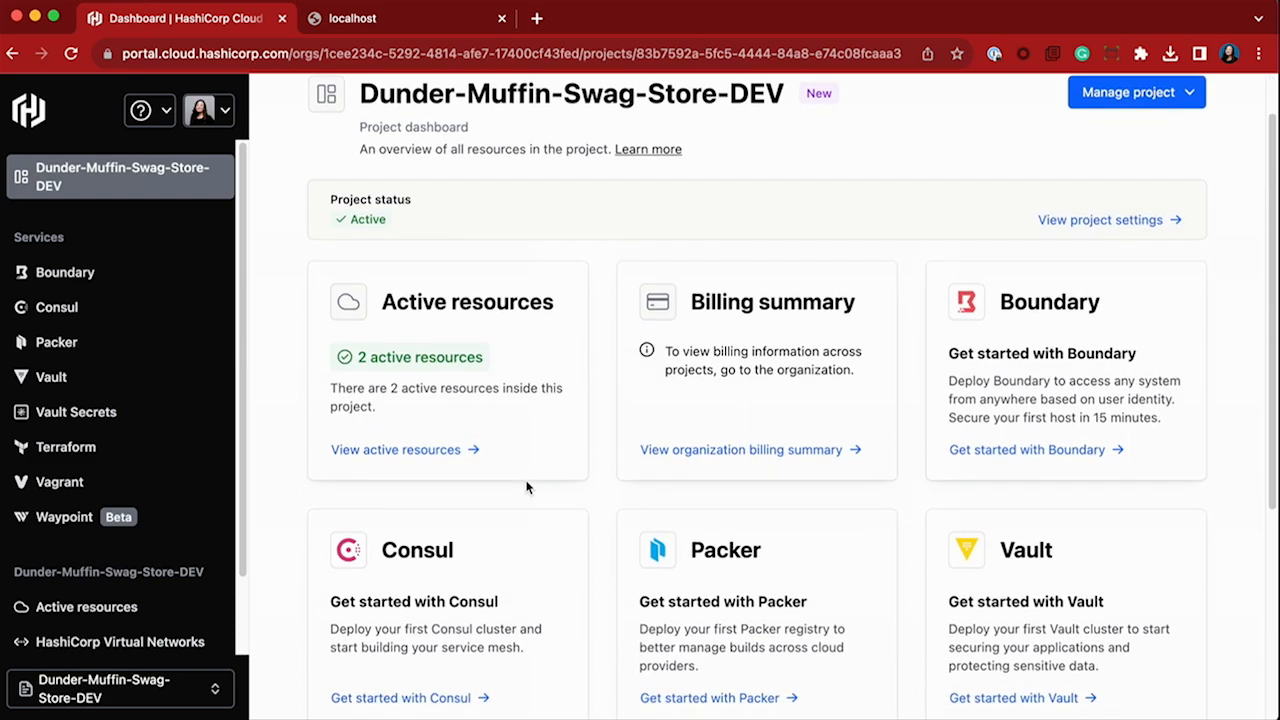
{"action": "scroll", "coordinate": [528, 487], "scroll_direction": "down", "scroll_amount": 2}
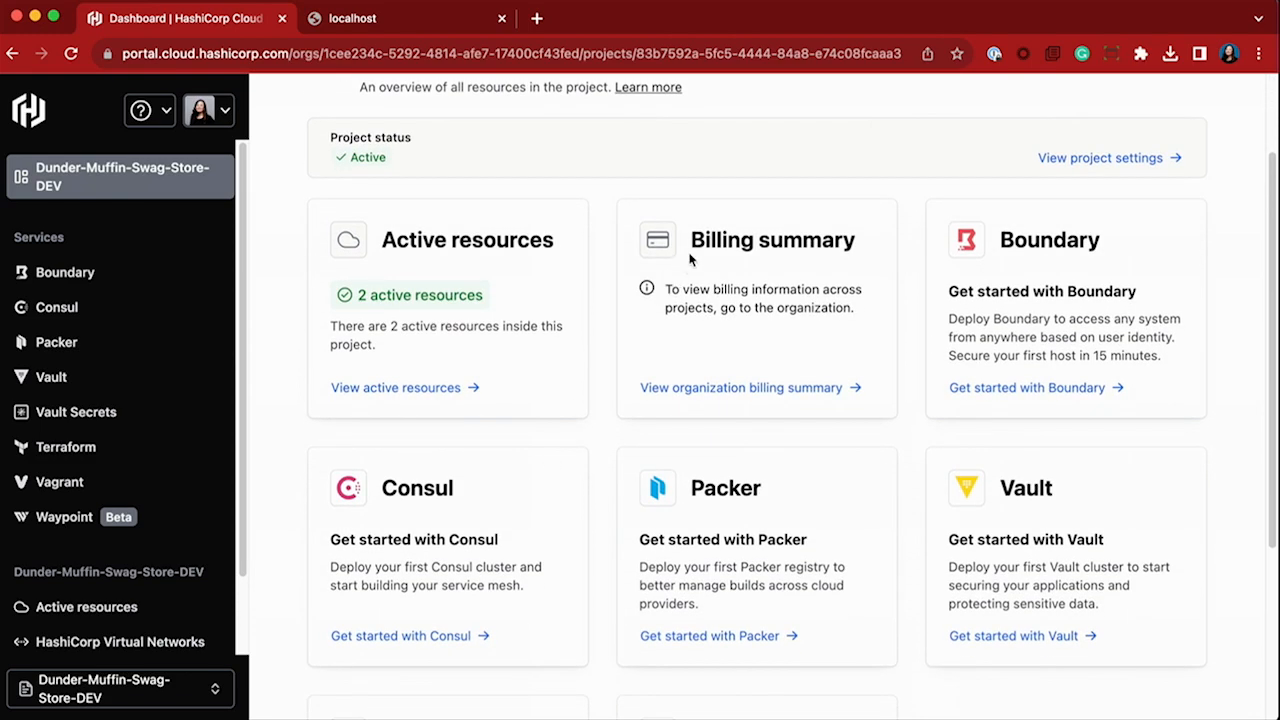
{"action": "scroll", "coordinate": [677, 491], "scroll_direction": "down", "scroll_amount": 5}
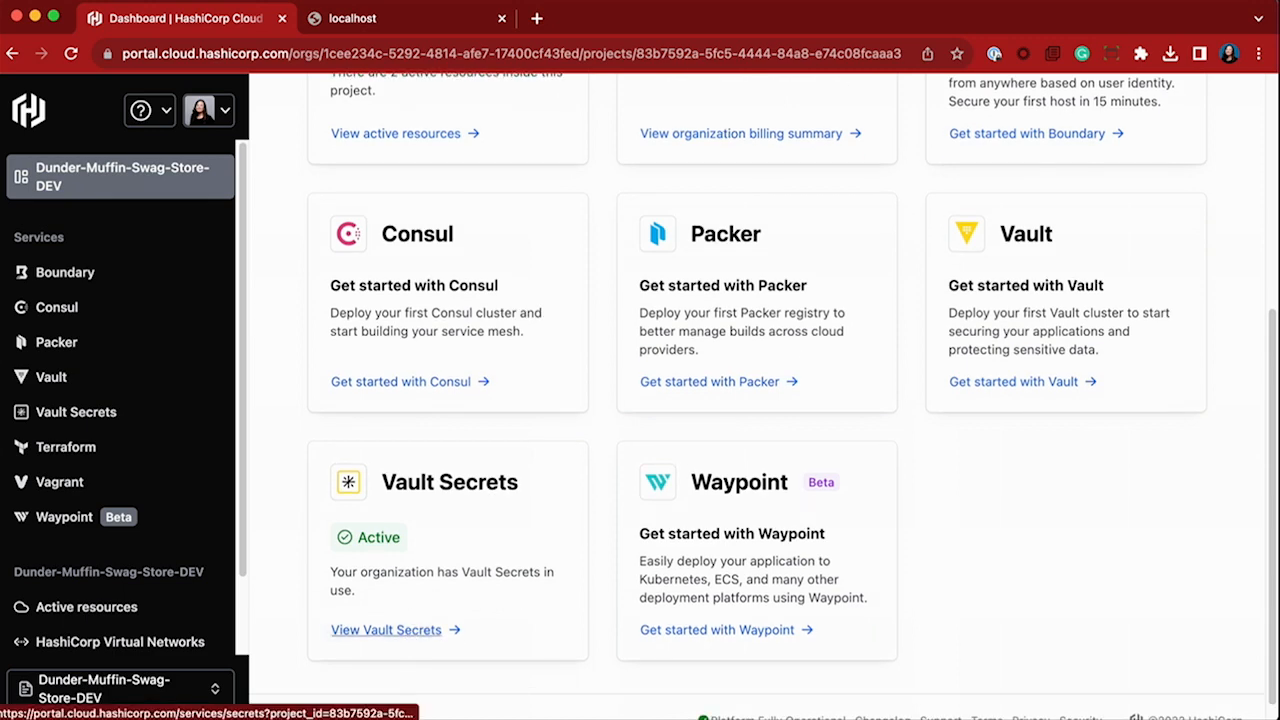
{"action": "left_click", "coordinate": [412, 635]}
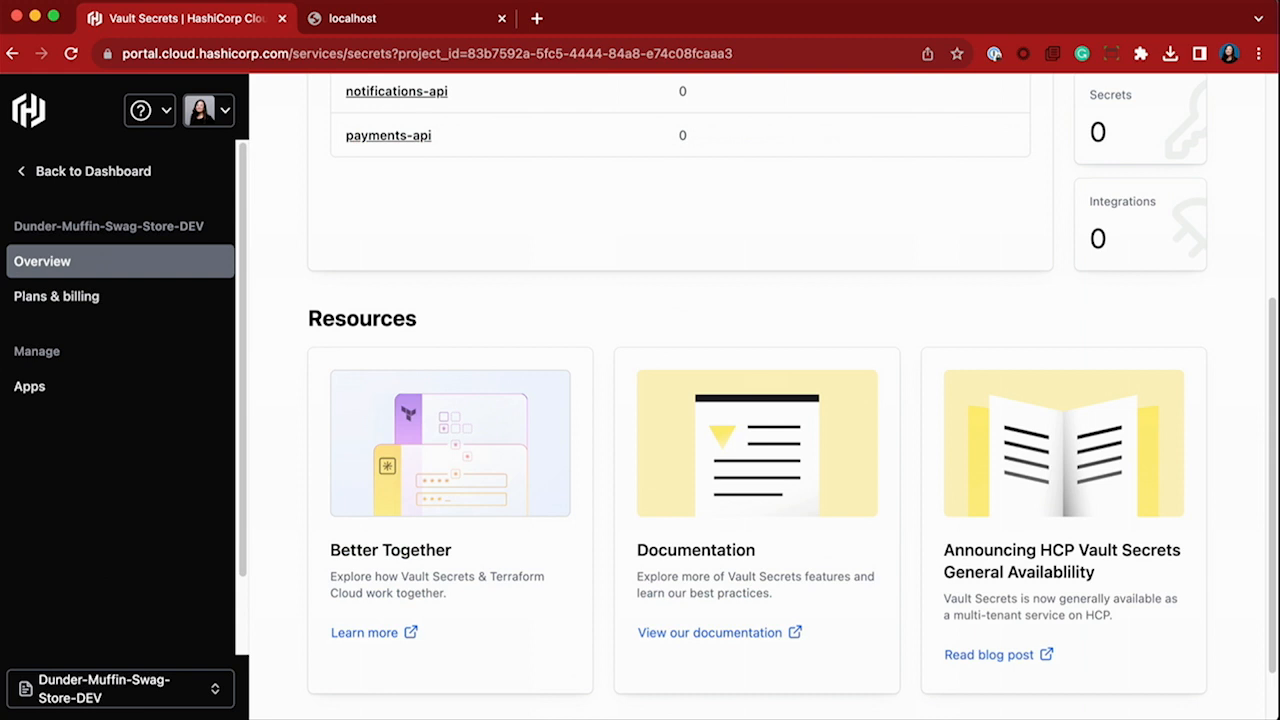
{"action": "scroll", "coordinate": [671, 434], "scroll_direction": "up", "scroll_amount": 5}
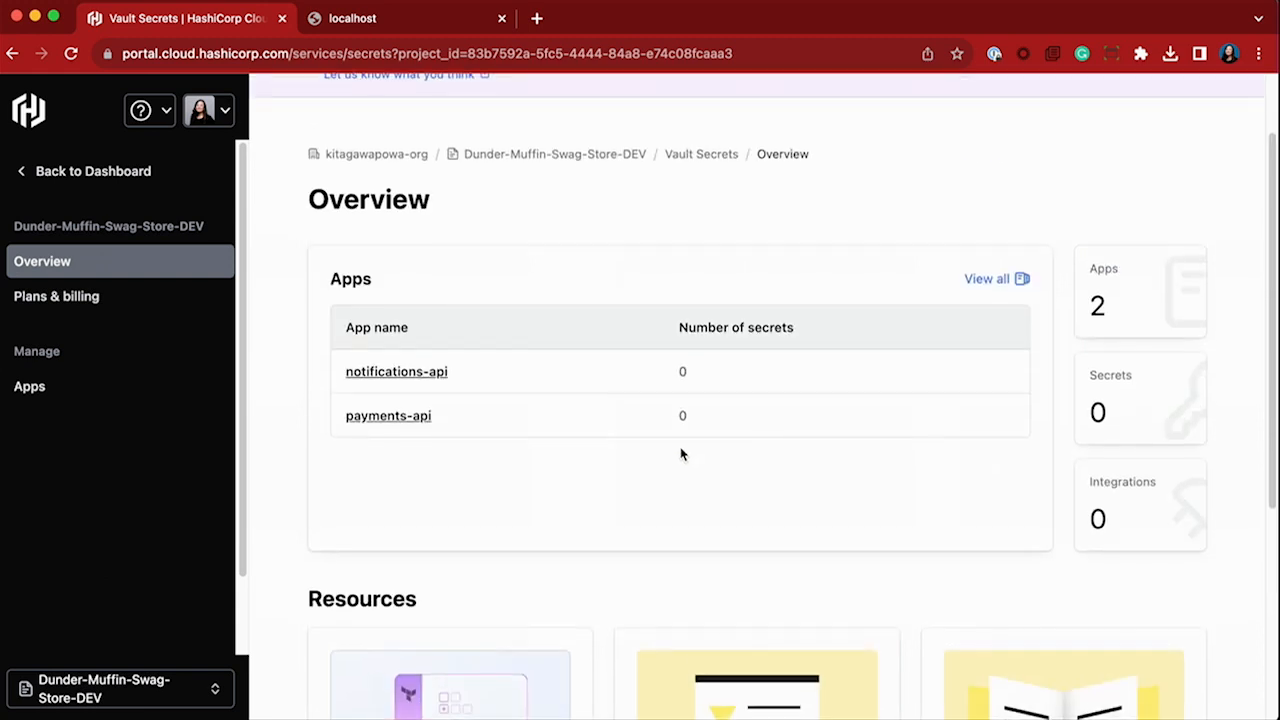
{"action": "scroll", "coordinate": [517, 531], "scroll_direction": "up", "scroll_amount": 1}
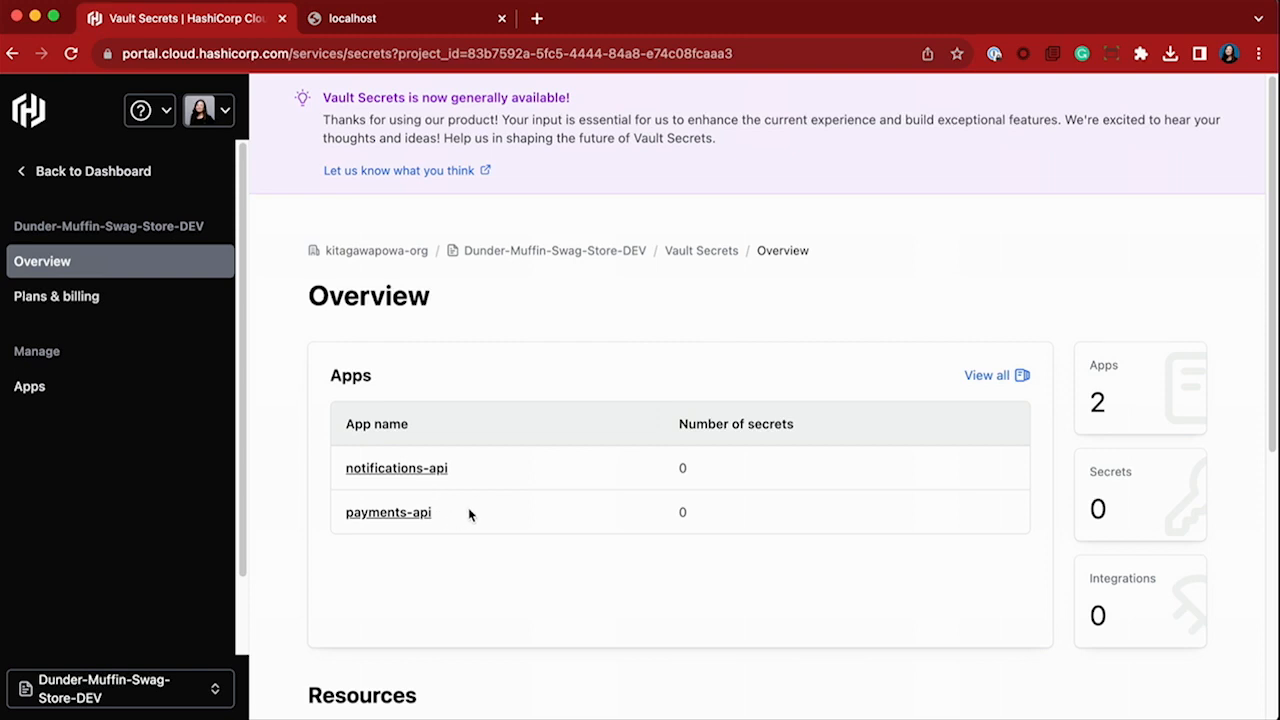
Switch to the terminal and start the demo app with go run server.go.
{"action": "key", "text": "super+Tab"}
{"action": "key", "text": "Up"}
{"action": "key", "text": "Up"}
{"action": "key", "text": "Return"}
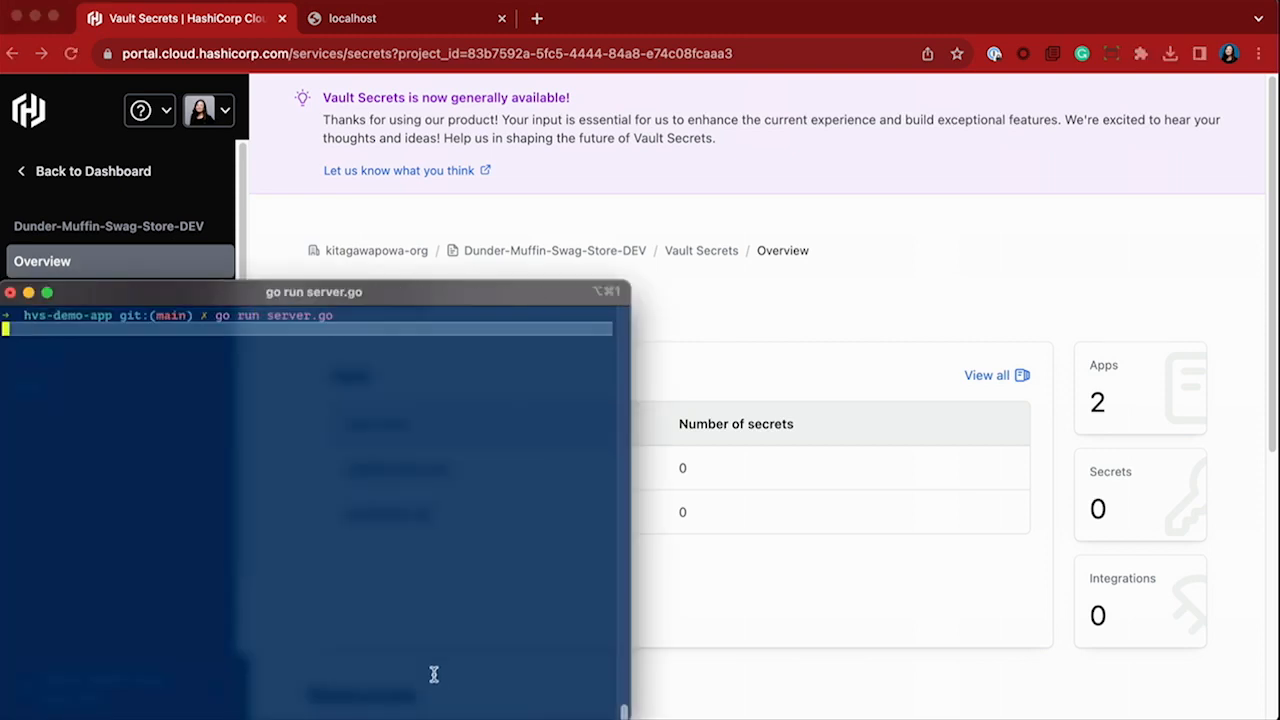
Switch to the browser, reload the localhost:4242/checkout.html page and start checkout for the Pride Baseball Cap.
{"action": "left_click", "coordinate": [362, 25]}
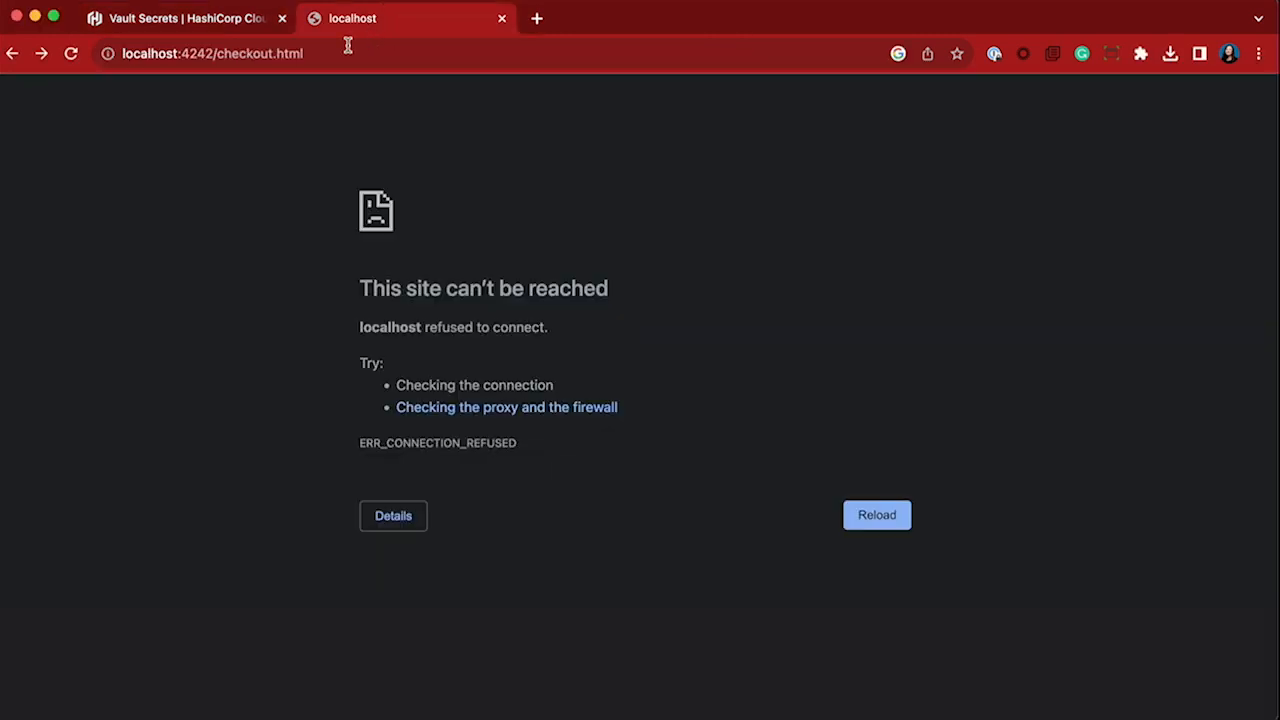
{"action": "left_click", "coordinate": [71, 53]}
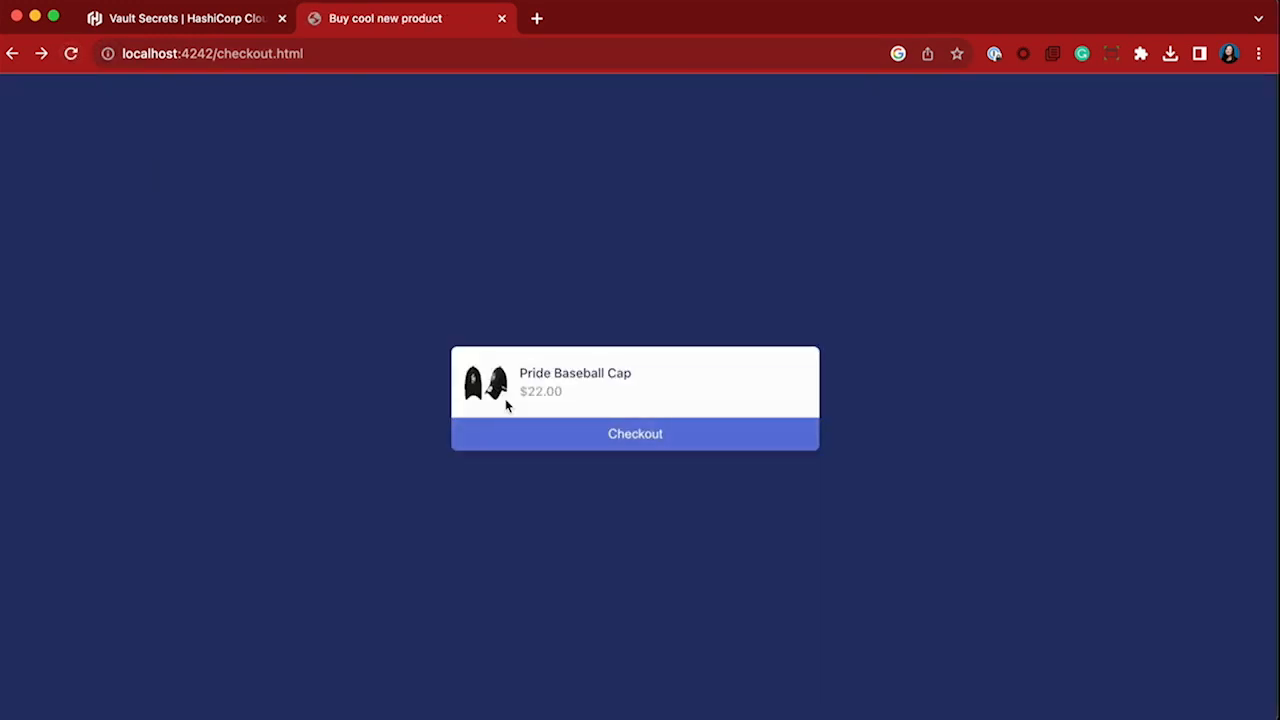
{"action": "left_click", "coordinate": [544, 442]}
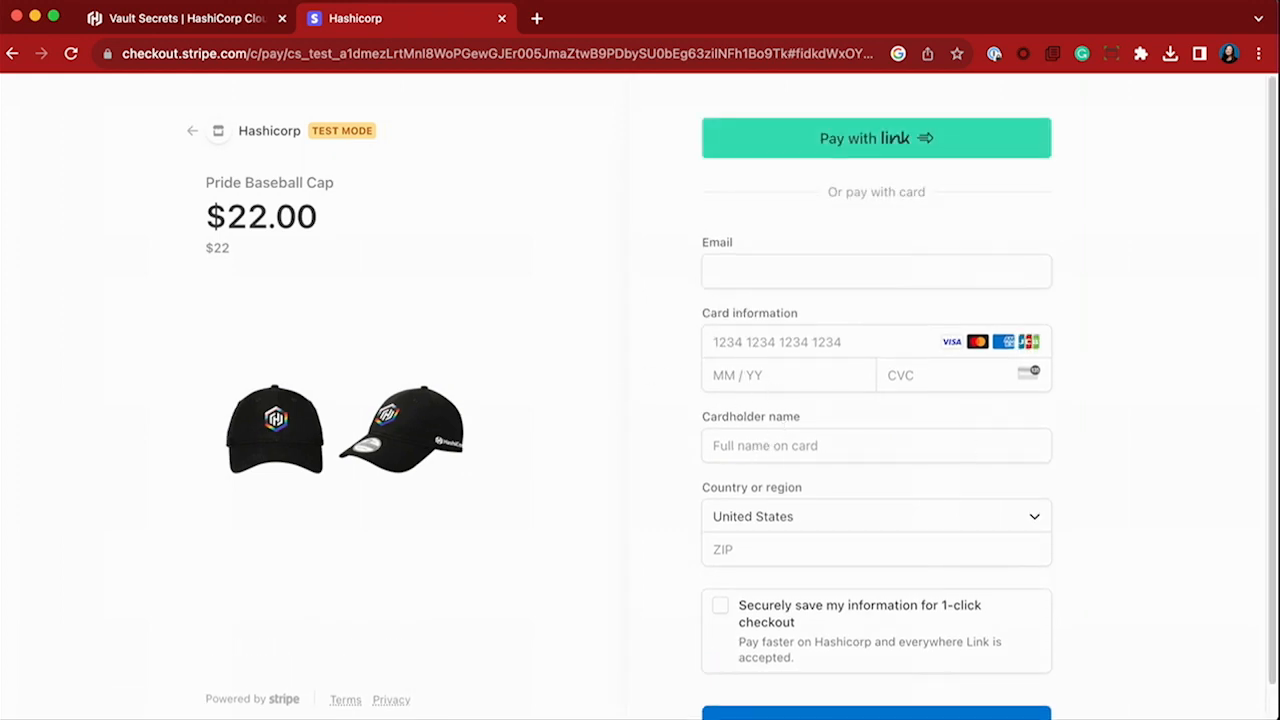
In server.go in the code editor, comment out the hard-coded stripe.Key, enable the os.Getenv line and "os" import, and save the file.
{"action": "key", "text": "super+Tab"}
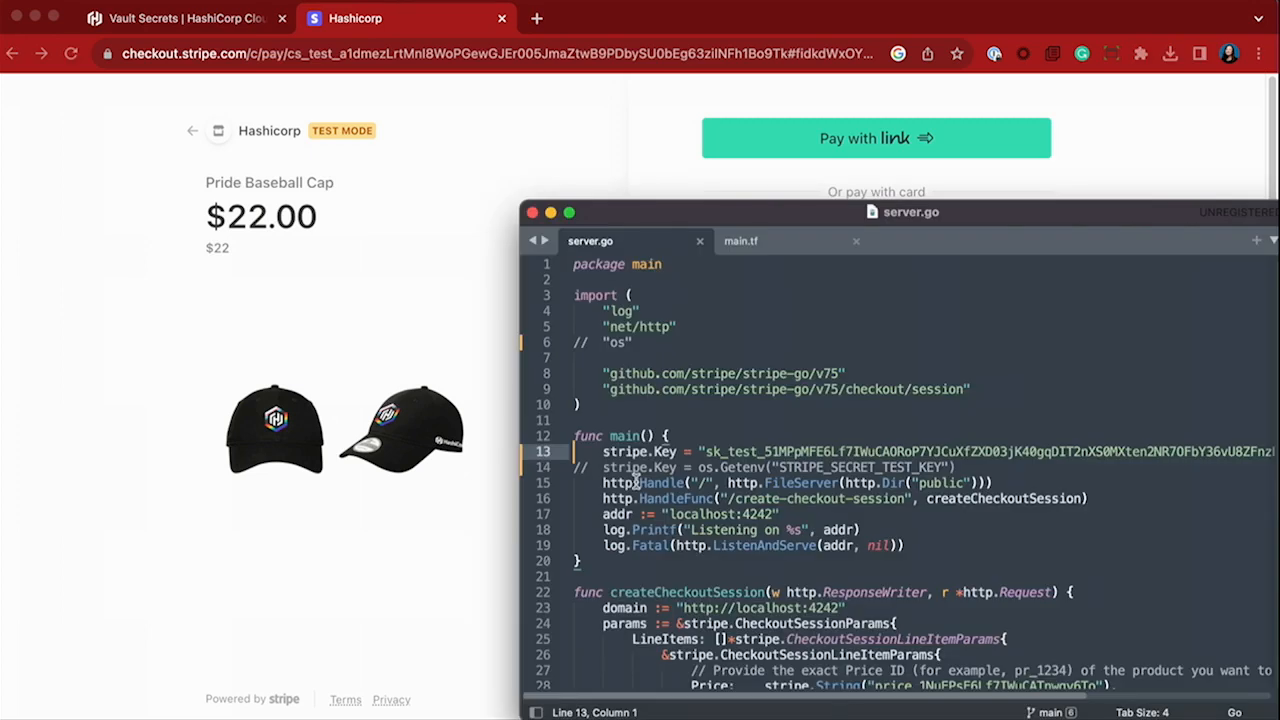
{"action": "key", "text": "F1"}
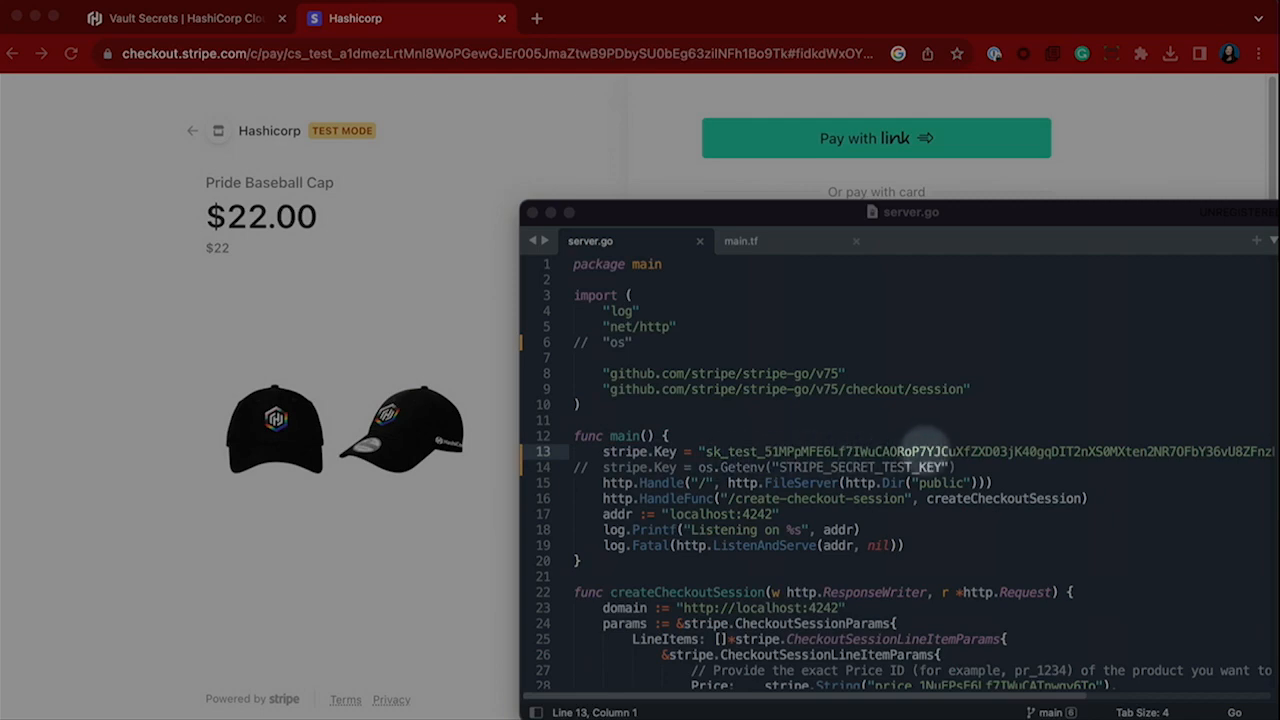
{"action": "key", "text": "F1"}
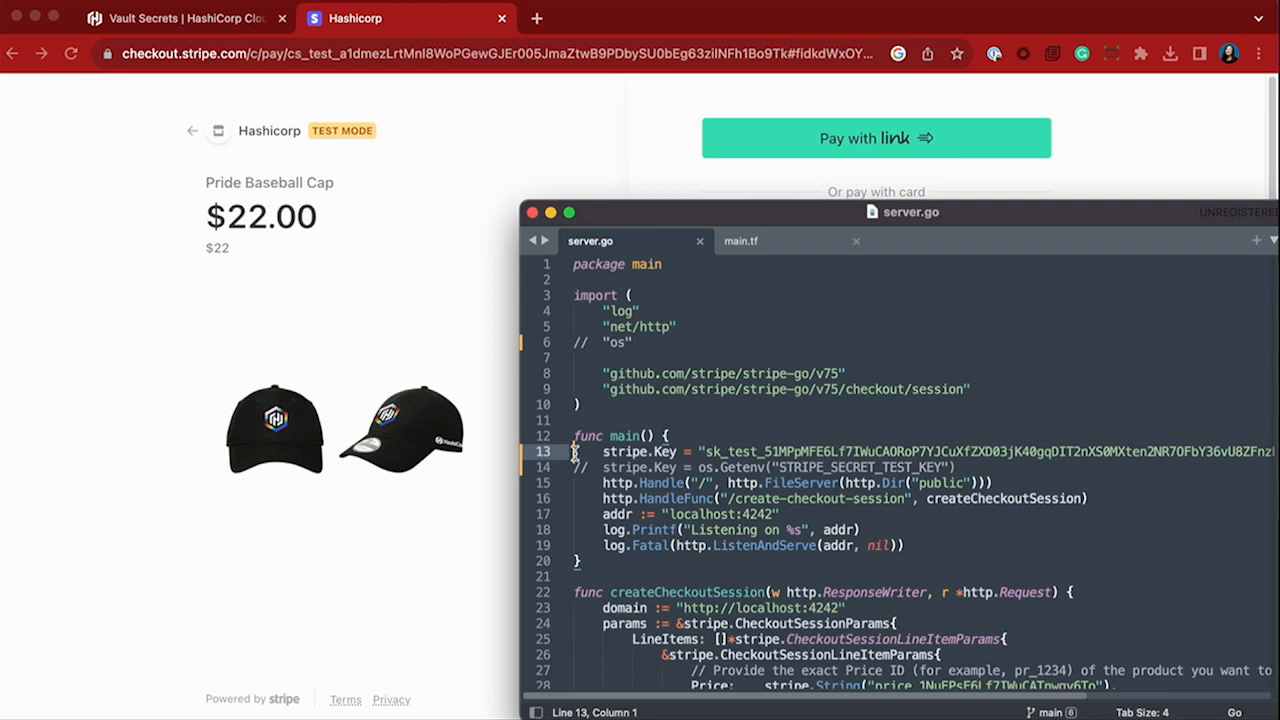
{"action": "key", "text": "super+slash"}
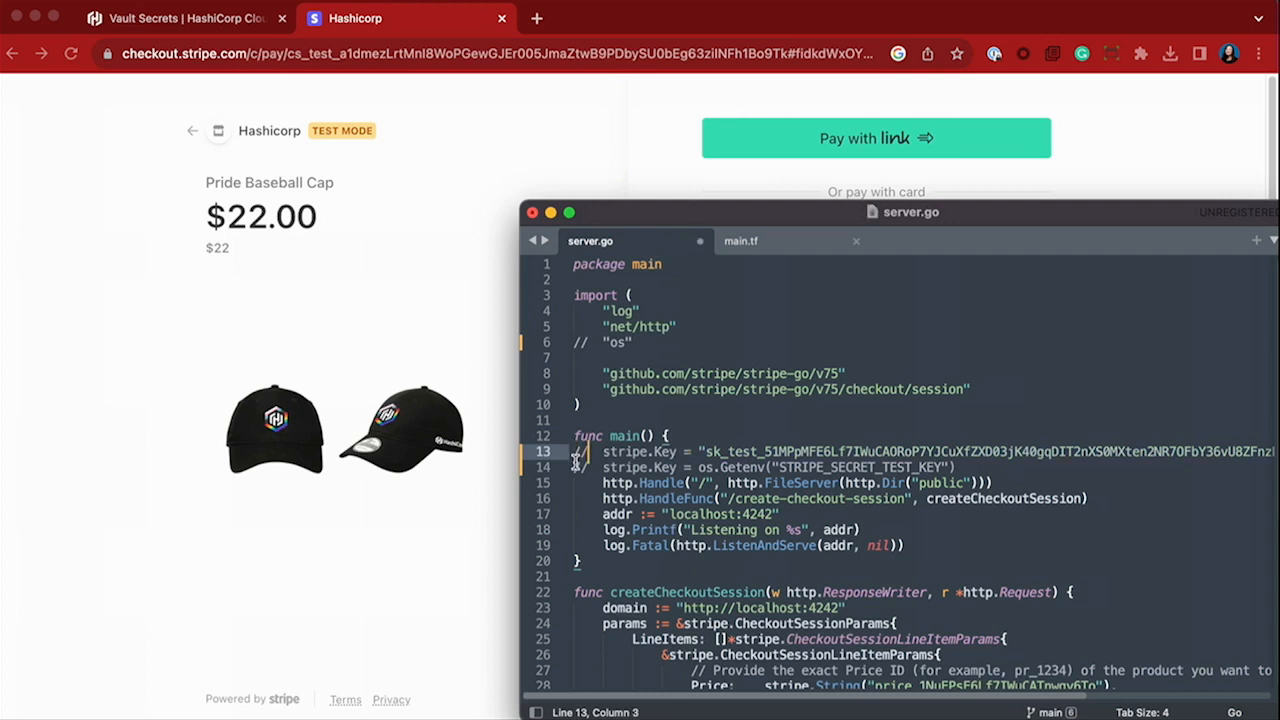
{"action": "left_click", "coordinate": [575, 466]}
{"action": "key", "text": "super+slash"}
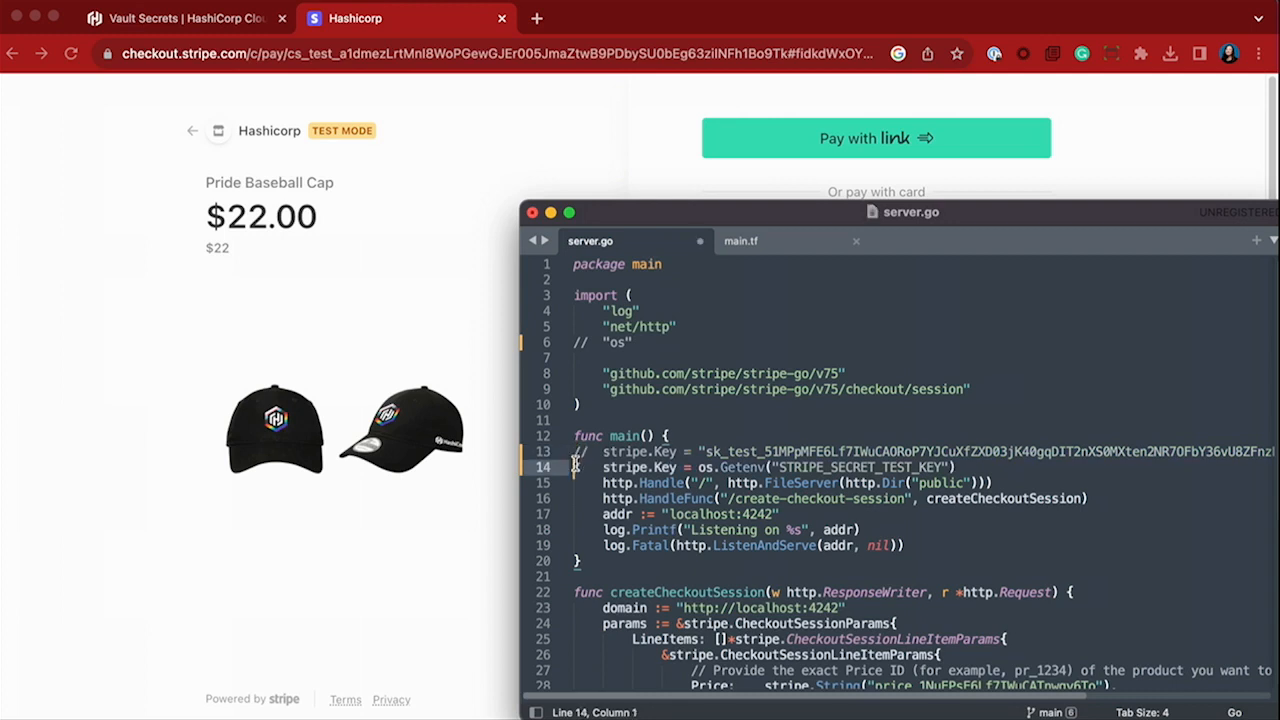
{"action": "left_click", "coordinate": [575, 343]}
{"action": "key", "text": "super+slash"}
{"action": "key", "text": "super+s"}
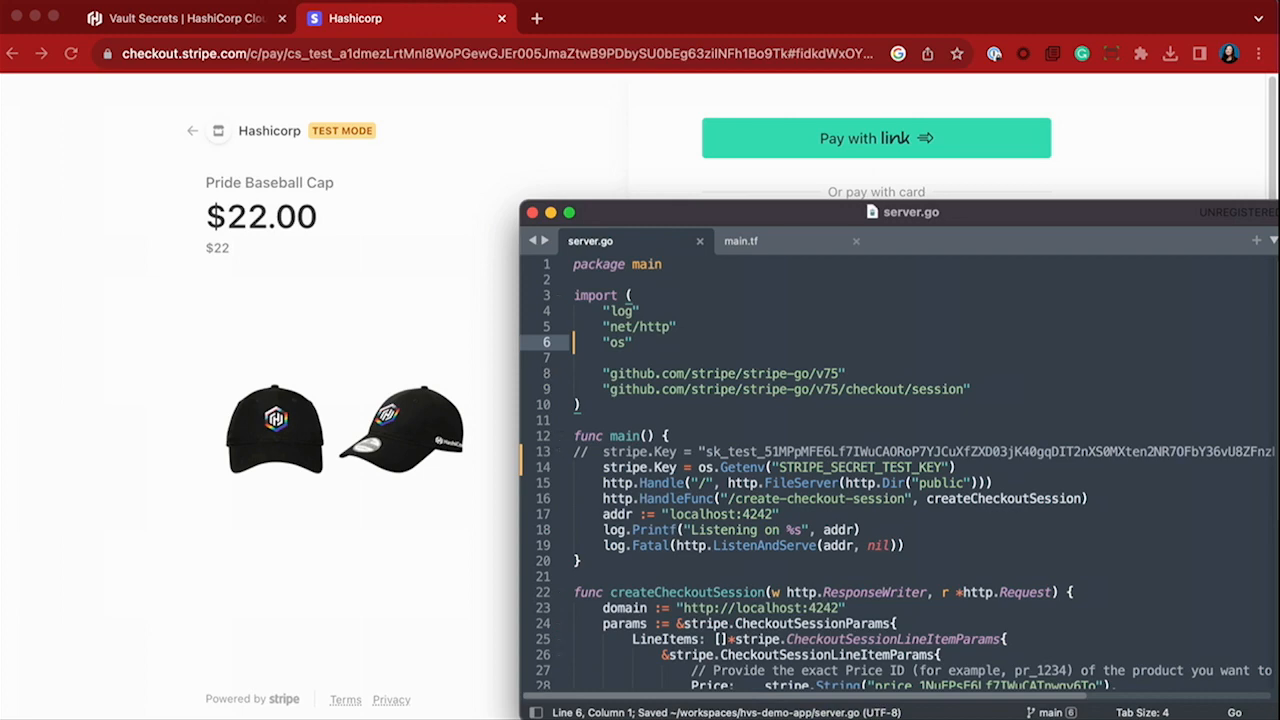
Return to Vault Secrets in the browser and start a secrets import for the payments-api app.
{"action": "left_click", "coordinate": [170, 22]}
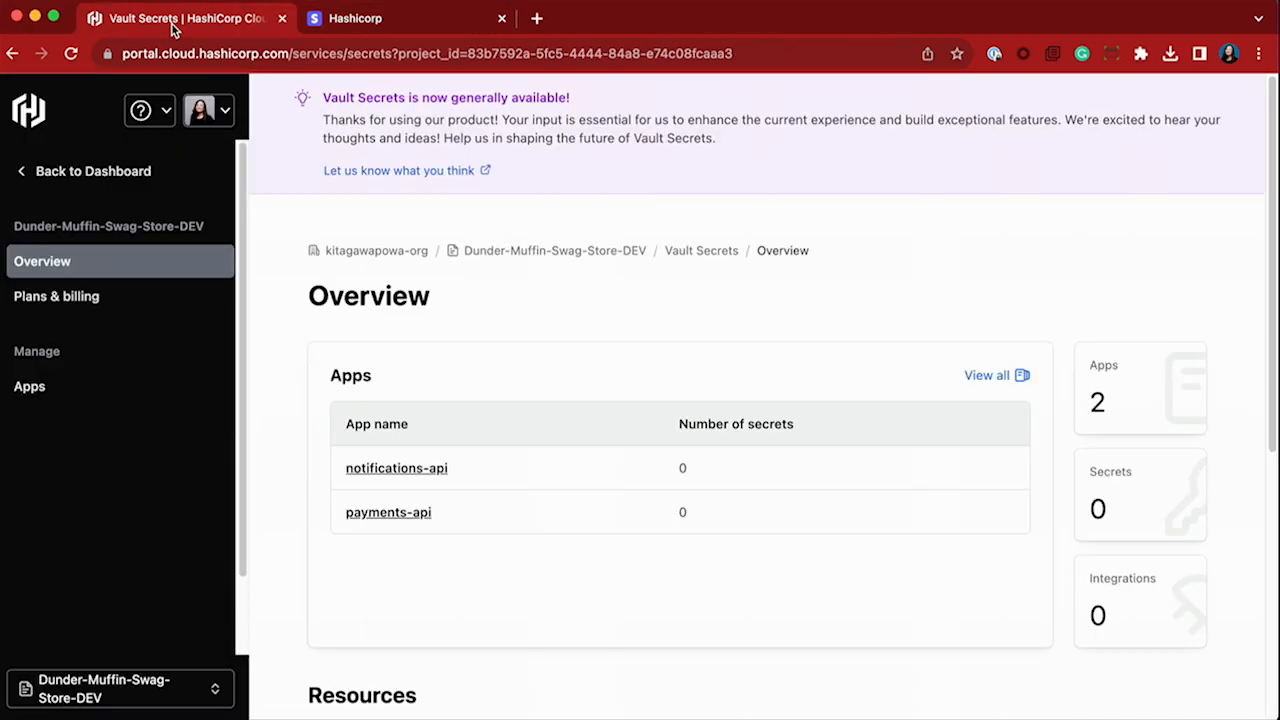
{"action": "left_click", "coordinate": [383, 513]}
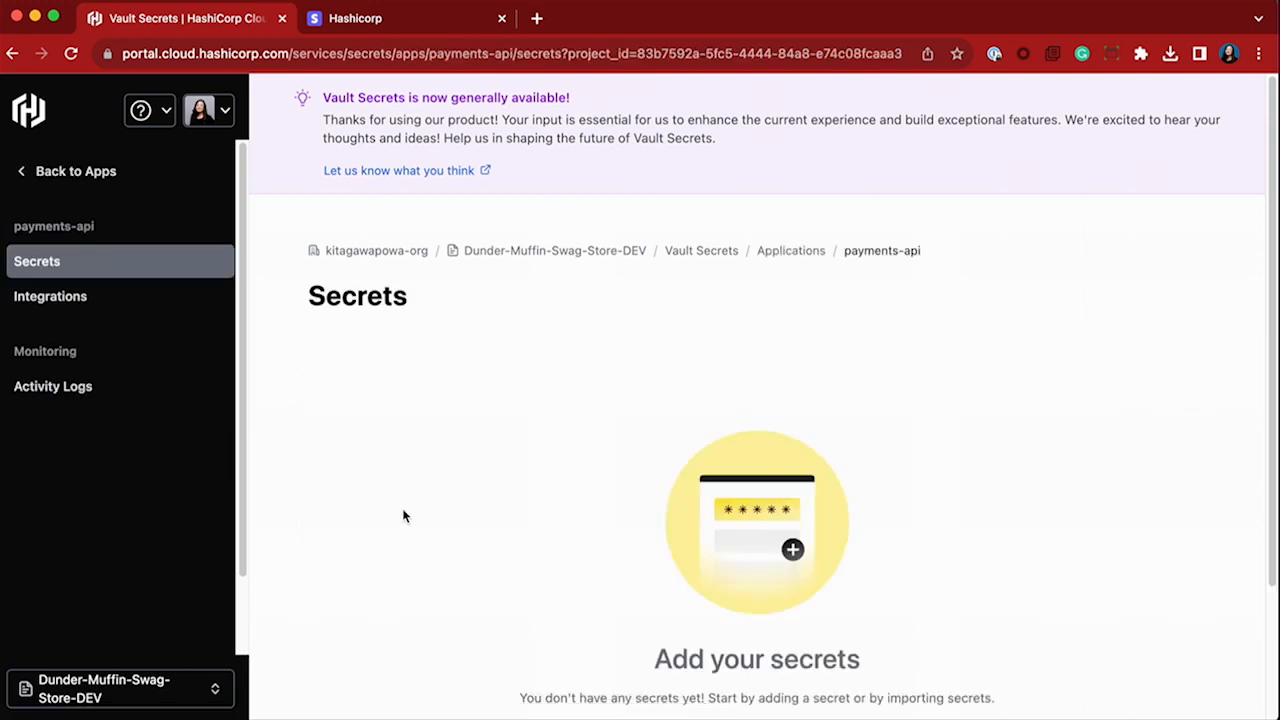
{"action": "scroll", "coordinate": [552, 512], "scroll_direction": "down", "scroll_amount": 2}
{"action": "left_click", "coordinate": [785, 625]}
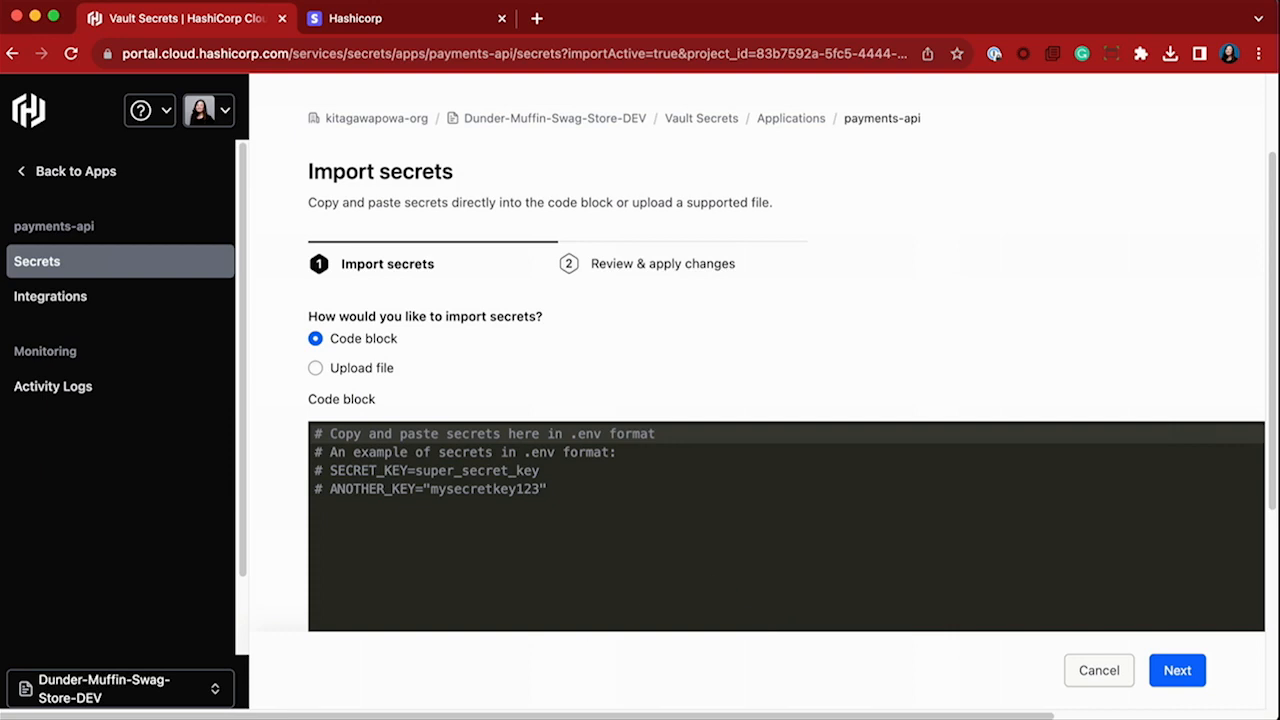
Load secrets.env from the hvs-demo-app folder into the import code block, including the Stripe API keys, and import the secrets.
{"action": "key", "text": "super+Tab"}
{"action": "left_click", "coordinate": [678, 214]}
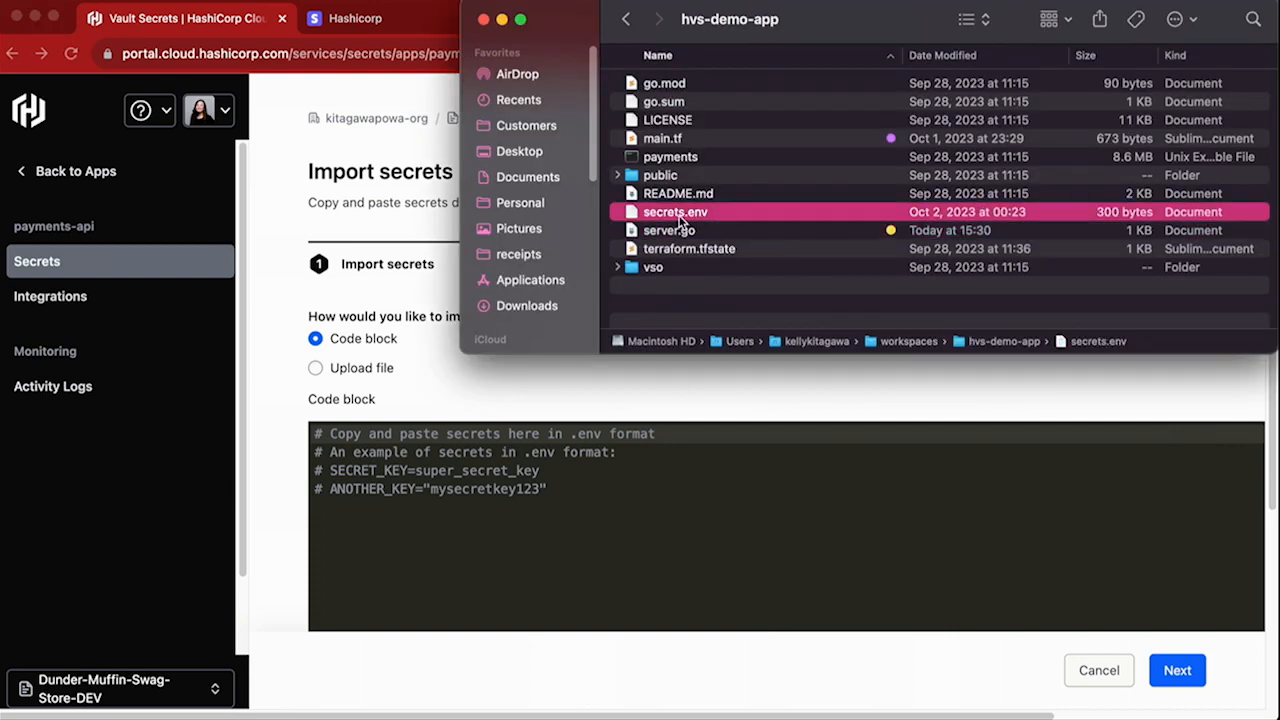
{"action": "left_click_drag", "start_coordinate": [680, 218], "coordinate": [335, 545]}
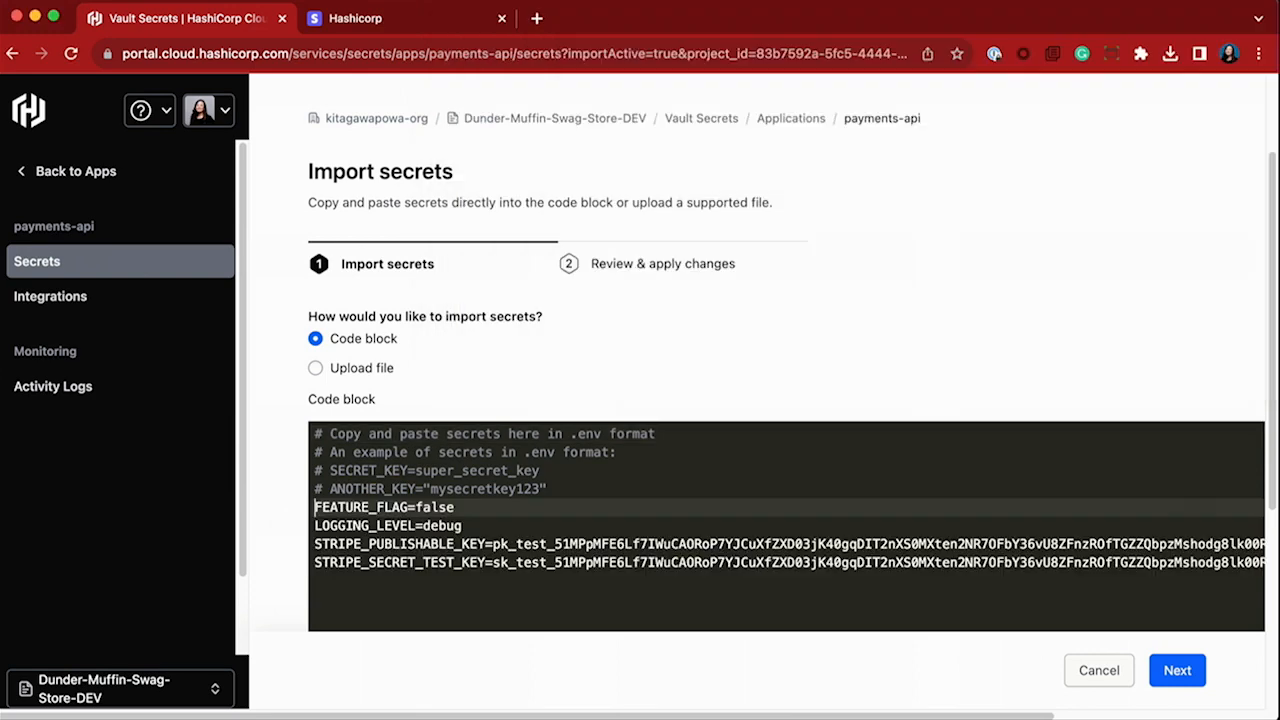
{"action": "left_click", "coordinate": [1176, 671]}
{"action": "left_click", "coordinate": [1170, 683]}
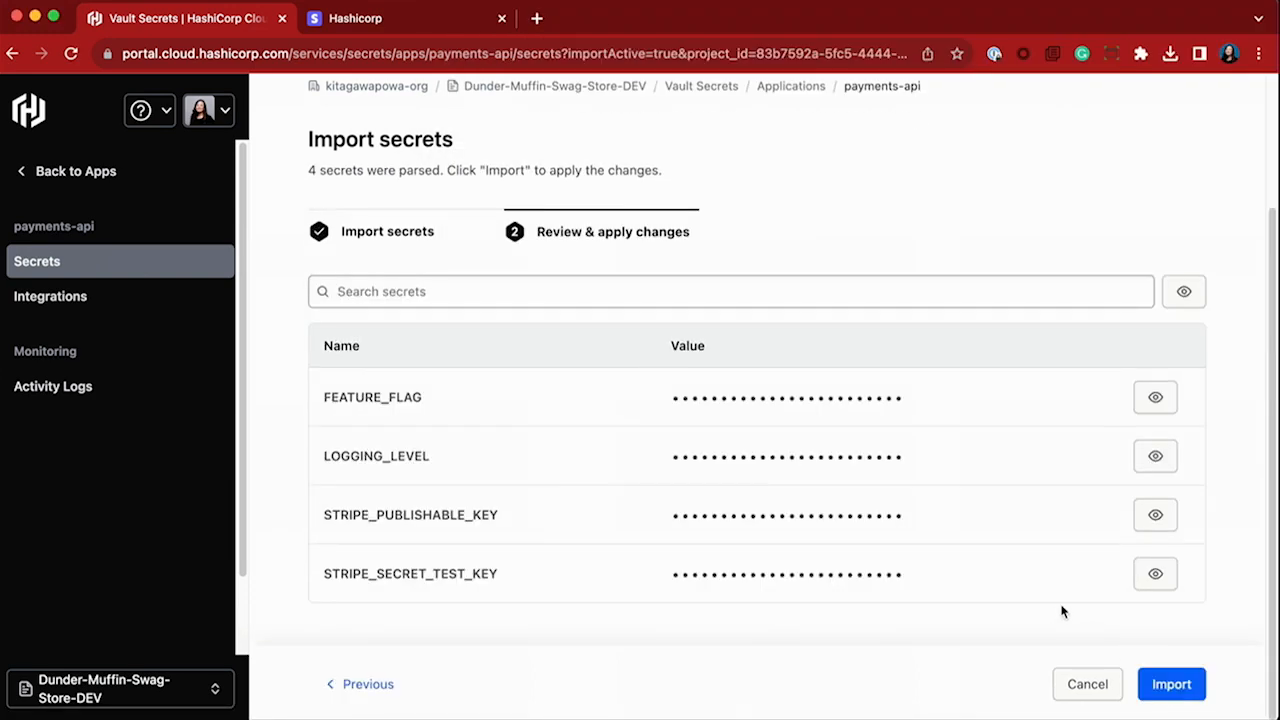
Open the activity logs of payments-api and filter the events by Secret created.
{"action": "left_click", "coordinate": [105, 397]}
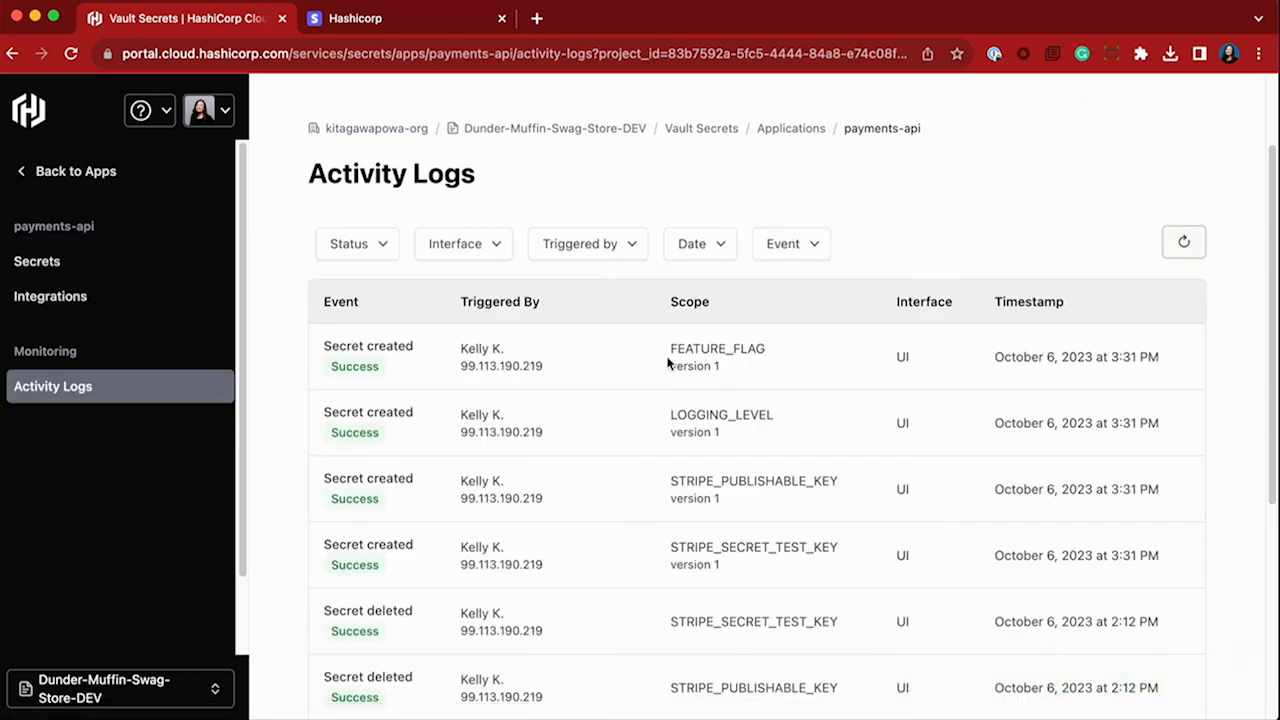
{"action": "left_click_drag", "start_coordinate": [670, 348], "coordinate": [781, 371]}
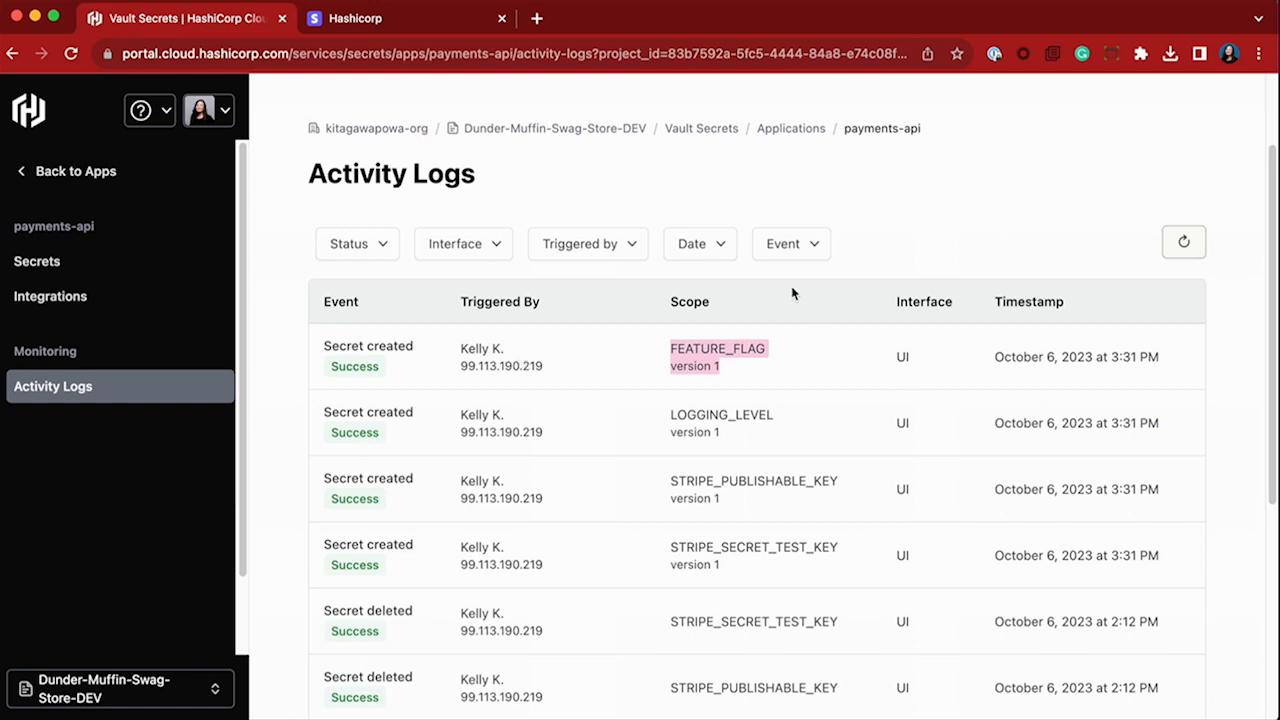
{"action": "left_click", "coordinate": [783, 255]}
{"action": "left_click", "coordinate": [774, 343]}
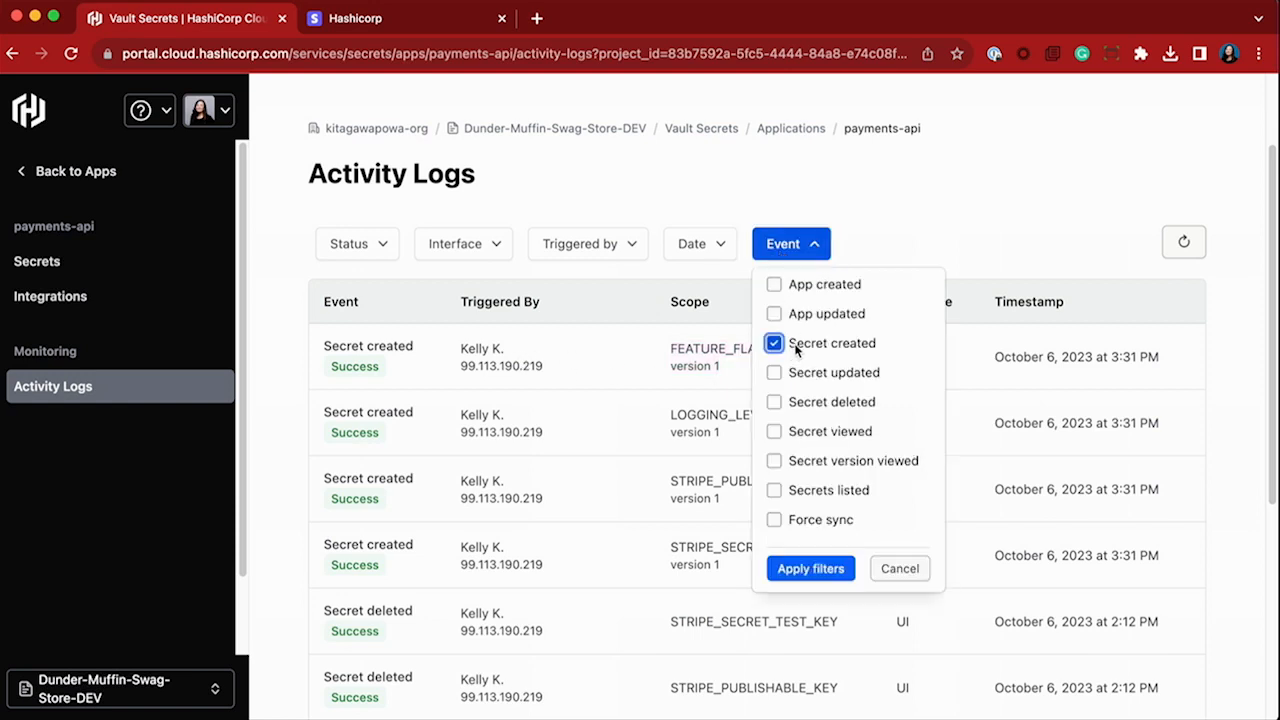
{"action": "left_click", "coordinate": [811, 568]}
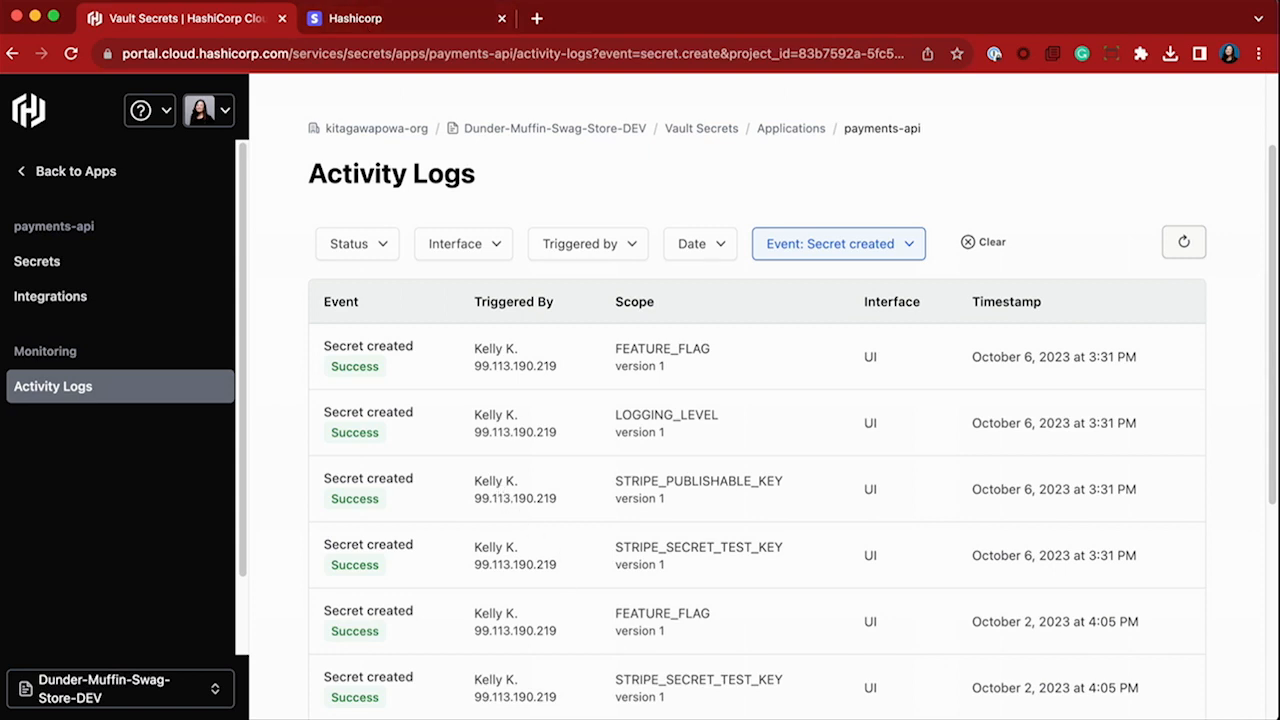
Switch to the terminal, stop the running server and run vlt login && vlt config.
{"action": "key", "text": "super+Tab"}
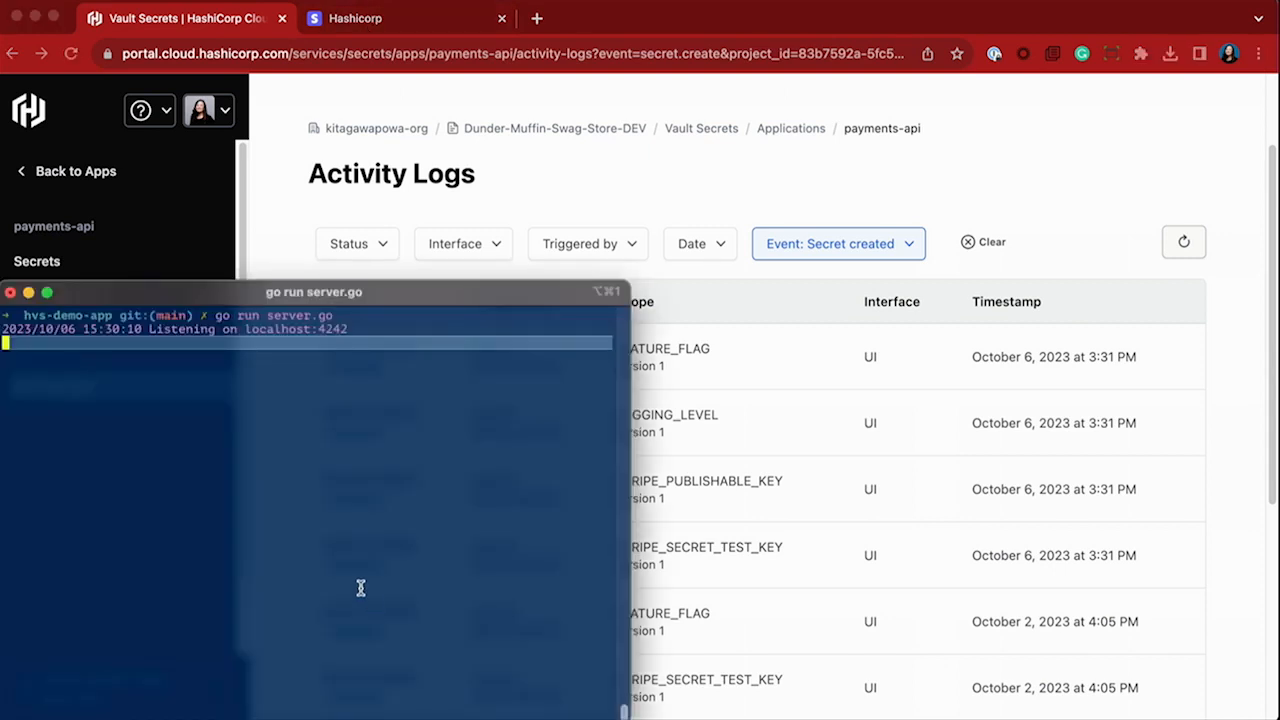
{"action": "key", "text": "ctrl+c"}
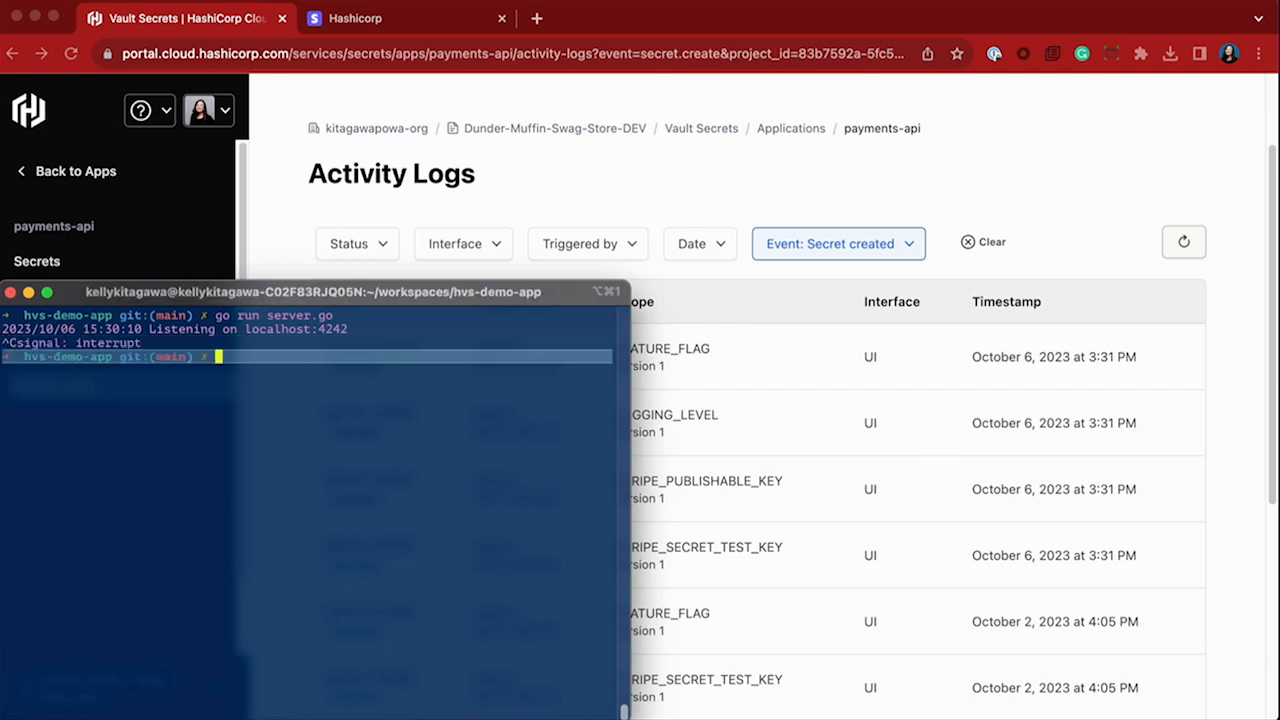
{"action": "key", "text": "super+Tab"}
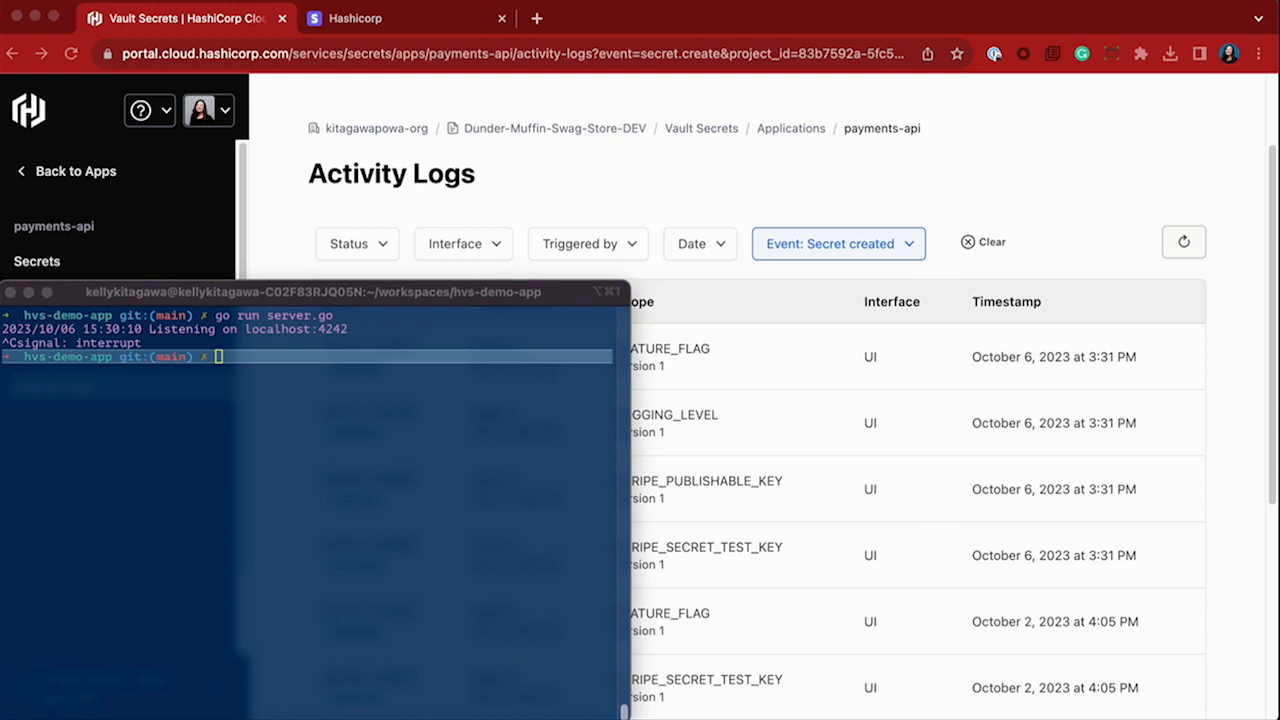
{"action": "left_click", "coordinate": [460, 560]}
{"action": "key", "text": "super+v"}
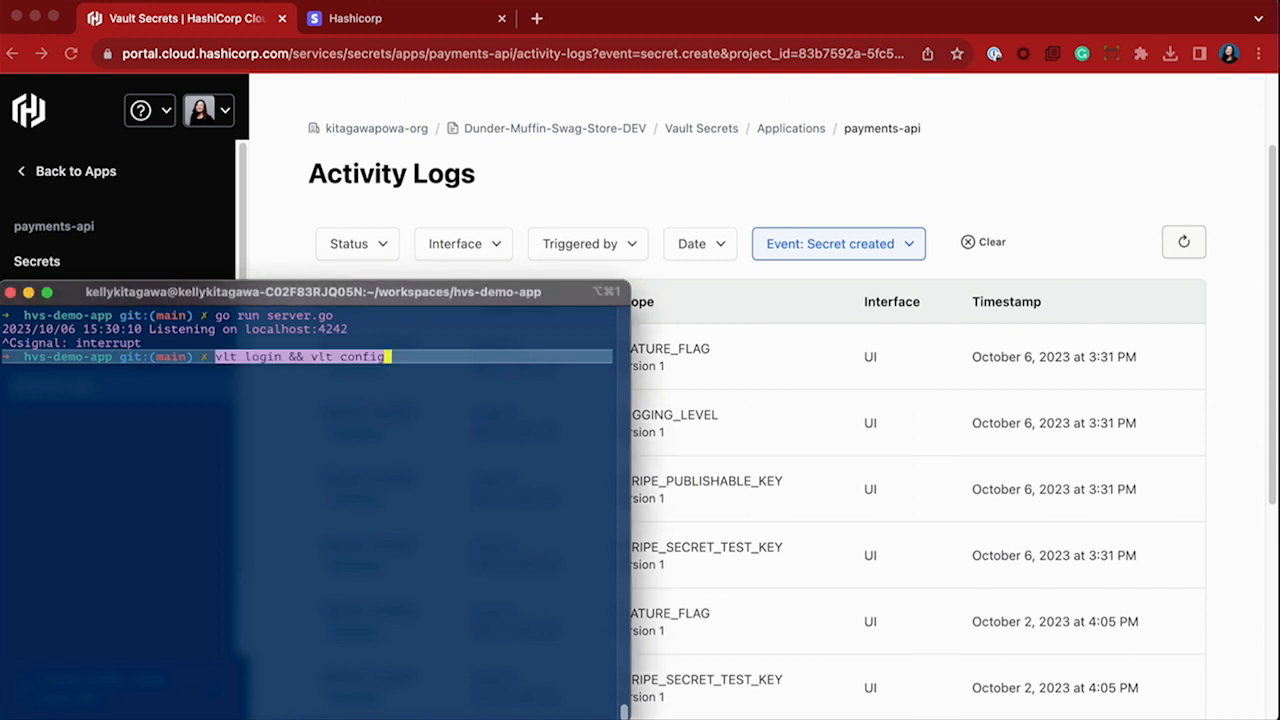
{"action": "key", "text": "Return"}
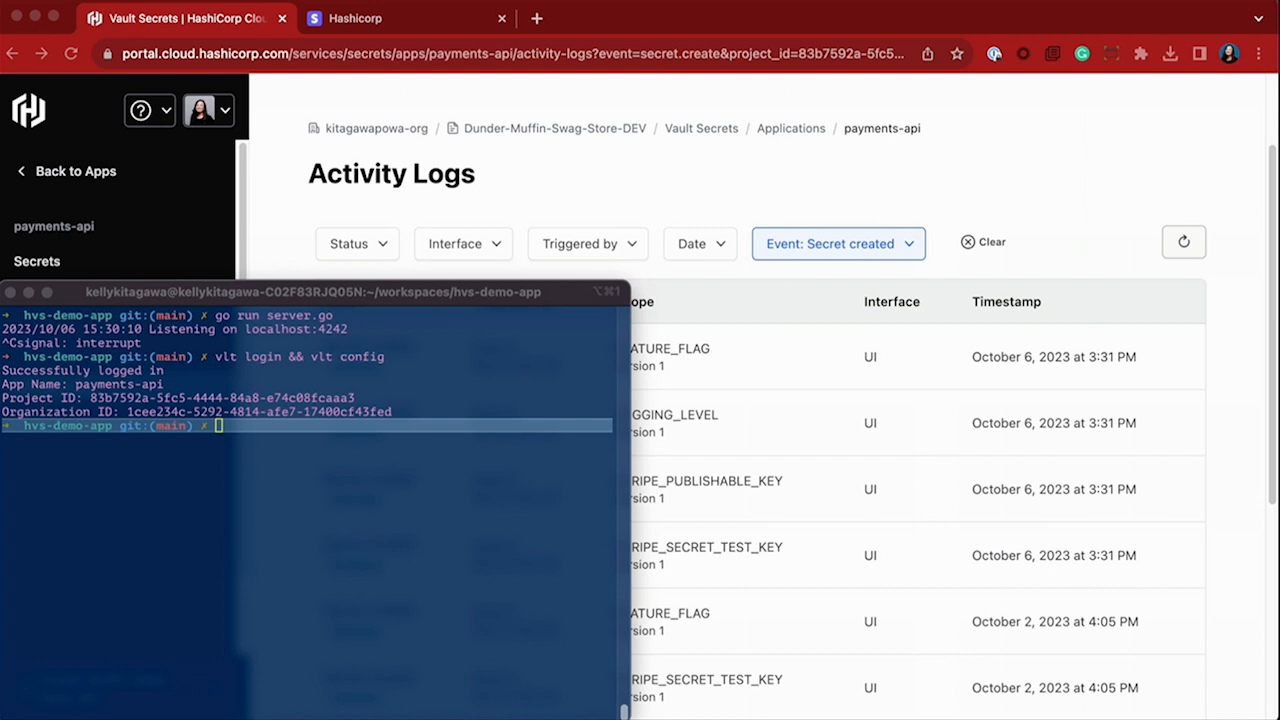
{"action": "left_click", "coordinate": [514, 512]}
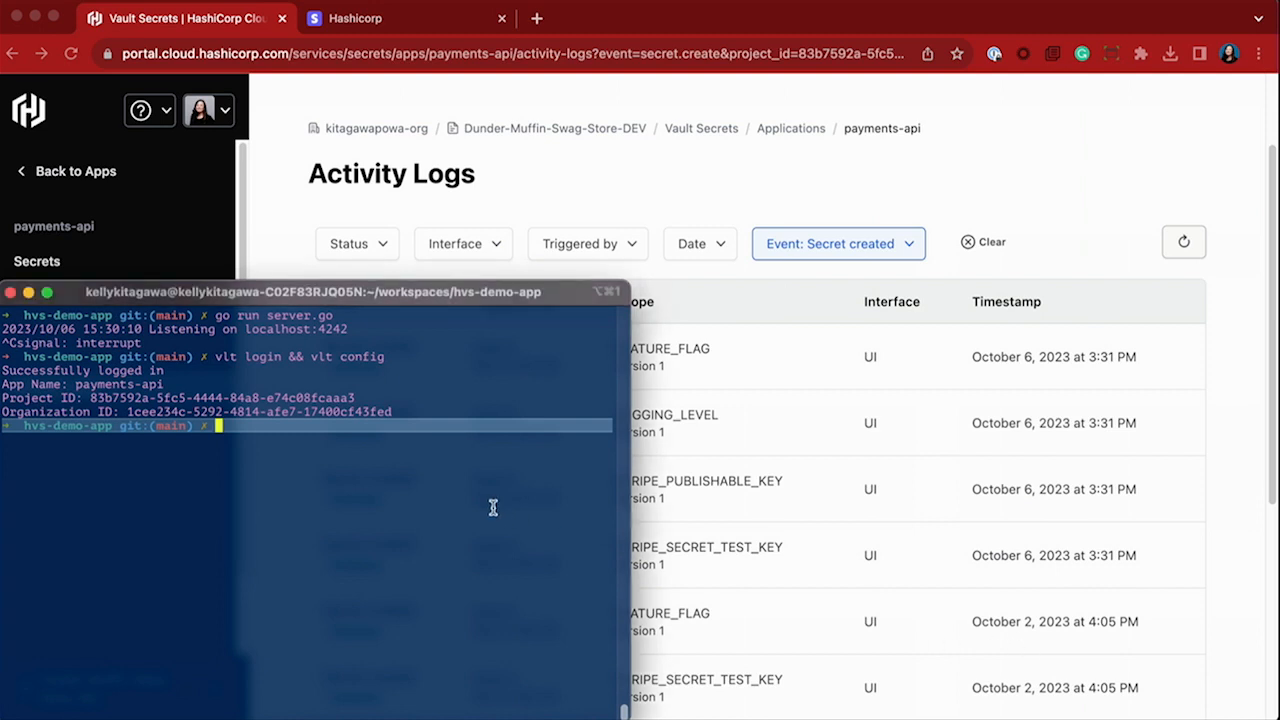
Start the Go server with the Vault secrets injected by running vlt run -c "go run server.go" in the terminal.
{"action": "key", "text": "super+v"}
{"action": "key", "text": "Return"}
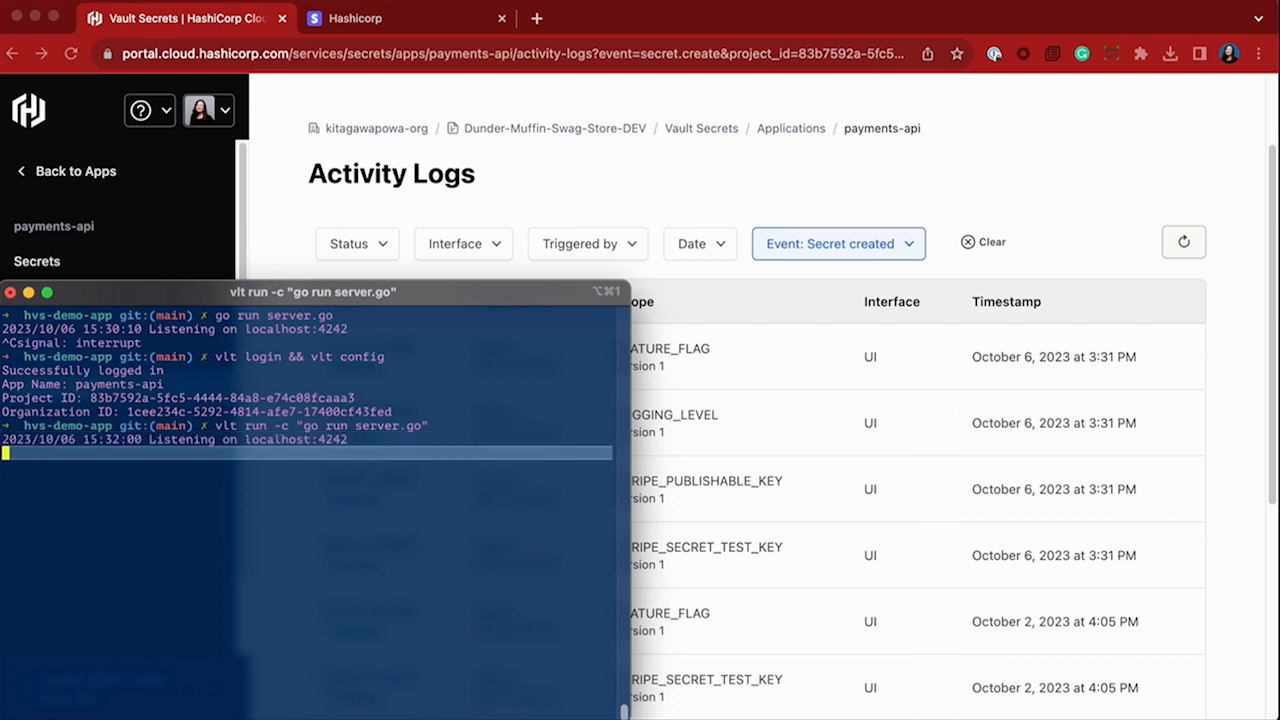
{"action": "key", "text": "super+Tab"}
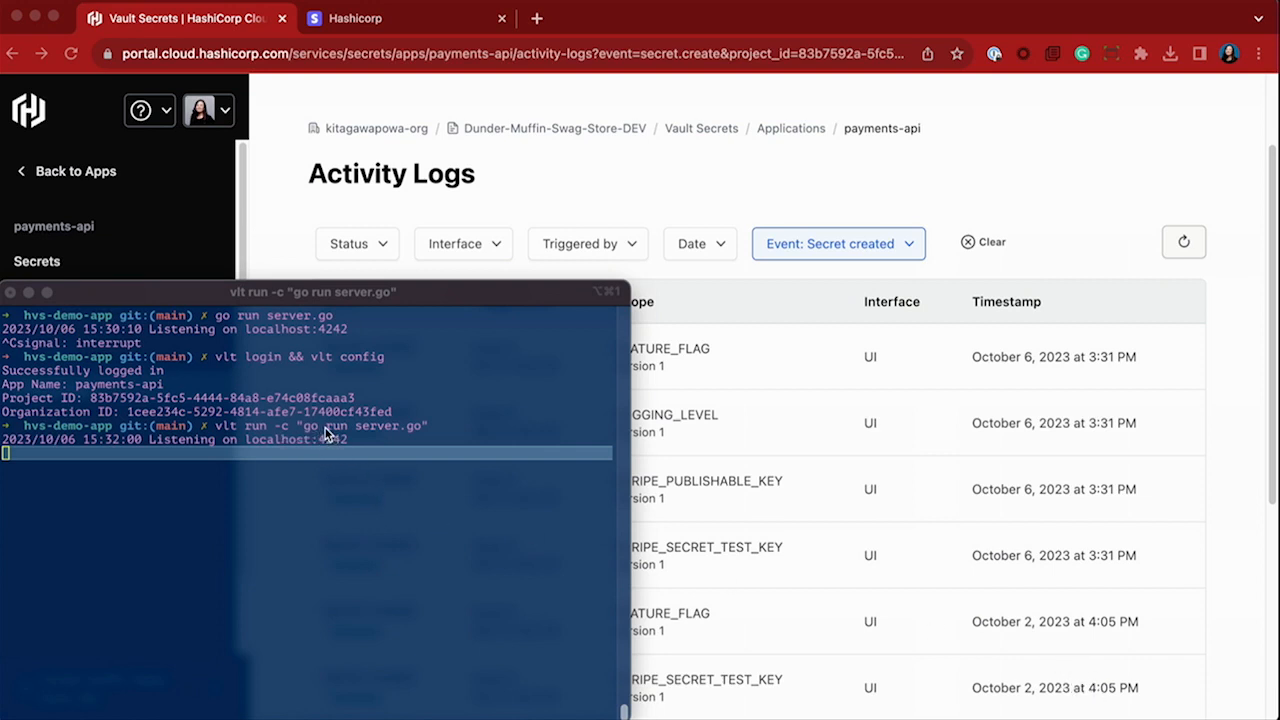
{"action": "left_click", "coordinate": [225, 432]}
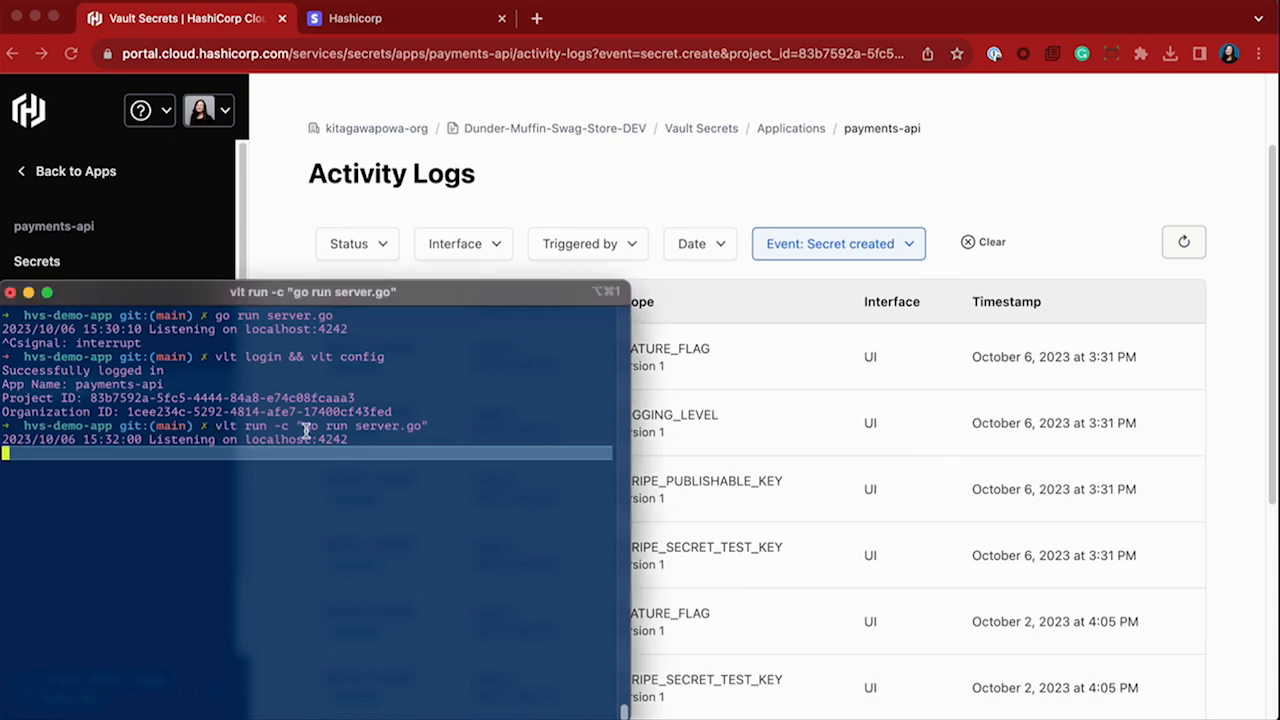
{"action": "left_click_drag", "start_coordinate": [215, 427], "coordinate": [423, 428]}
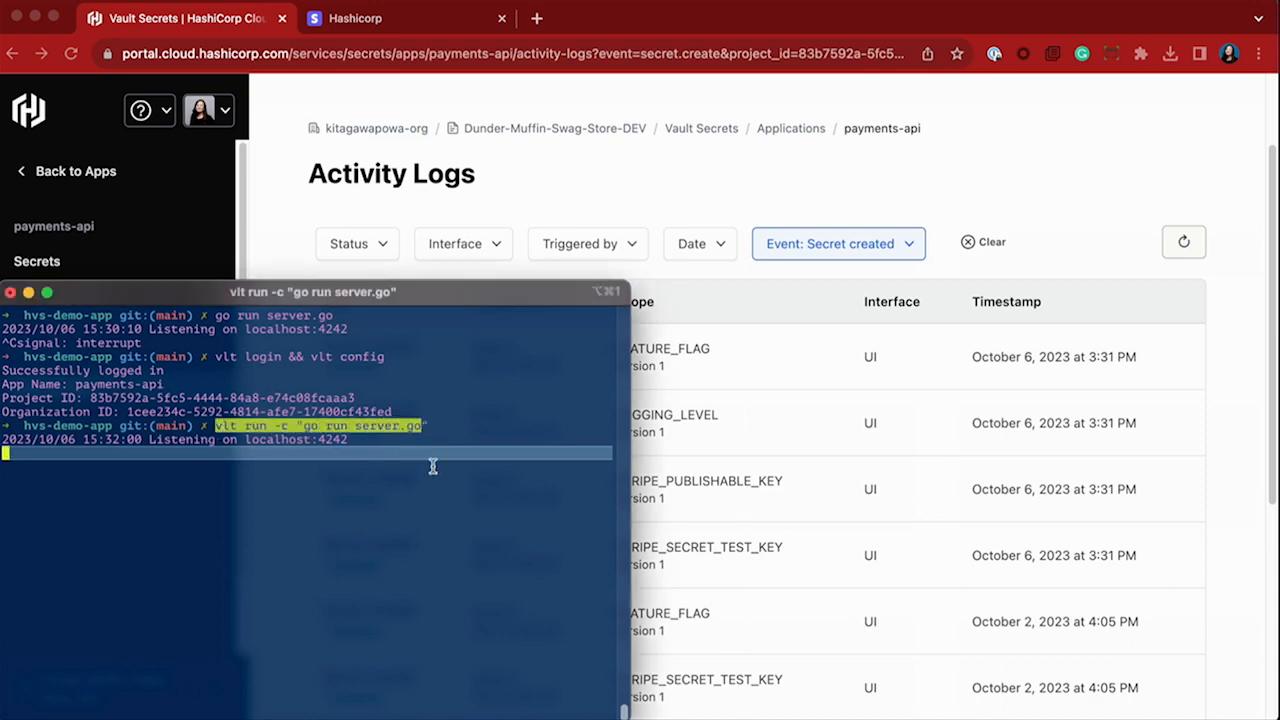
Switch to the browser, go back to the demo store page and check out the Pride Baseball Cap.
{"action": "left_click", "coordinate": [353, 22]}
{"action": "left_click", "coordinate": [13, 54]}
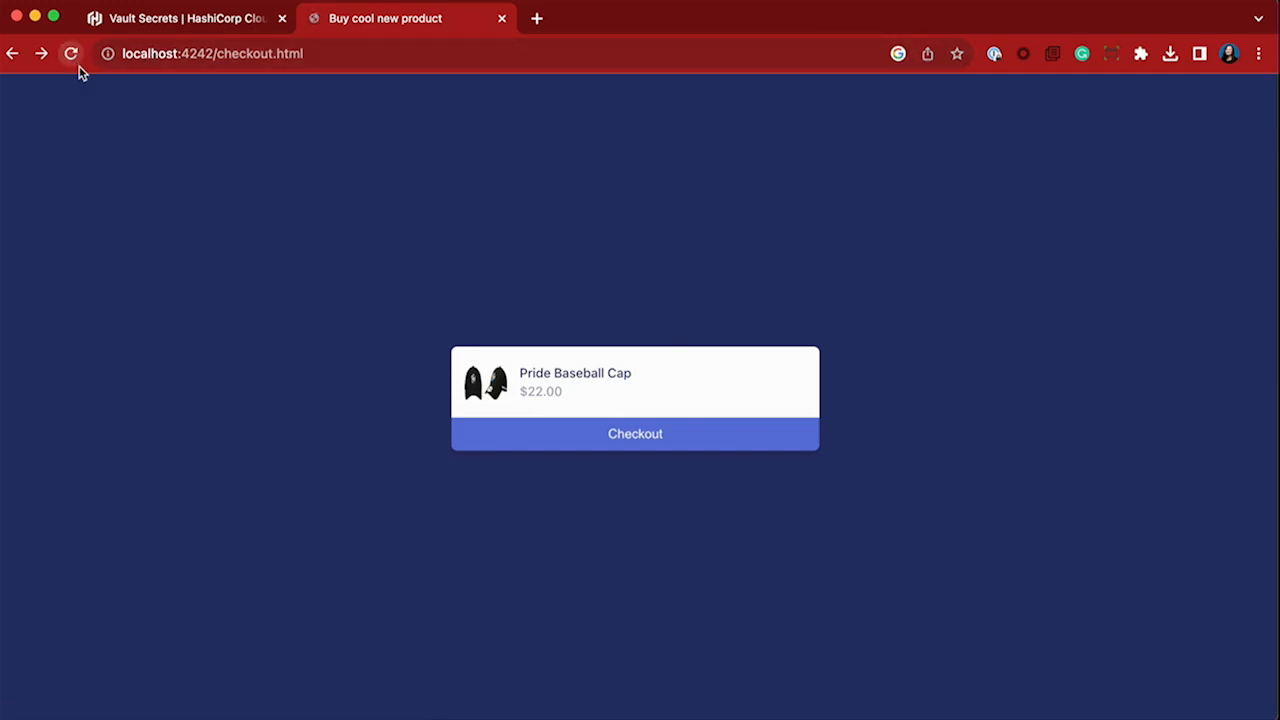
{"action": "left_click", "coordinate": [642, 440]}
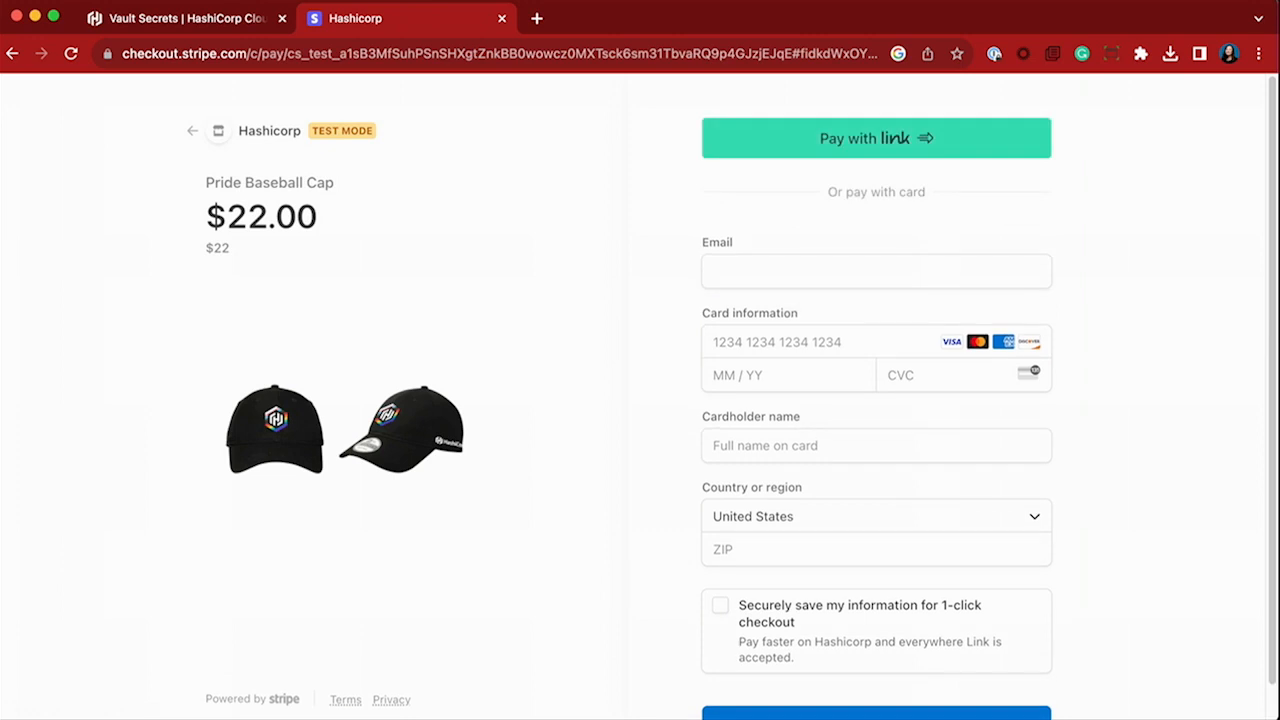
Return to the payments-api activity logs, clear the event filter, refresh the list and examine the newest entry.
{"action": "left_click", "coordinate": [205, 36]}
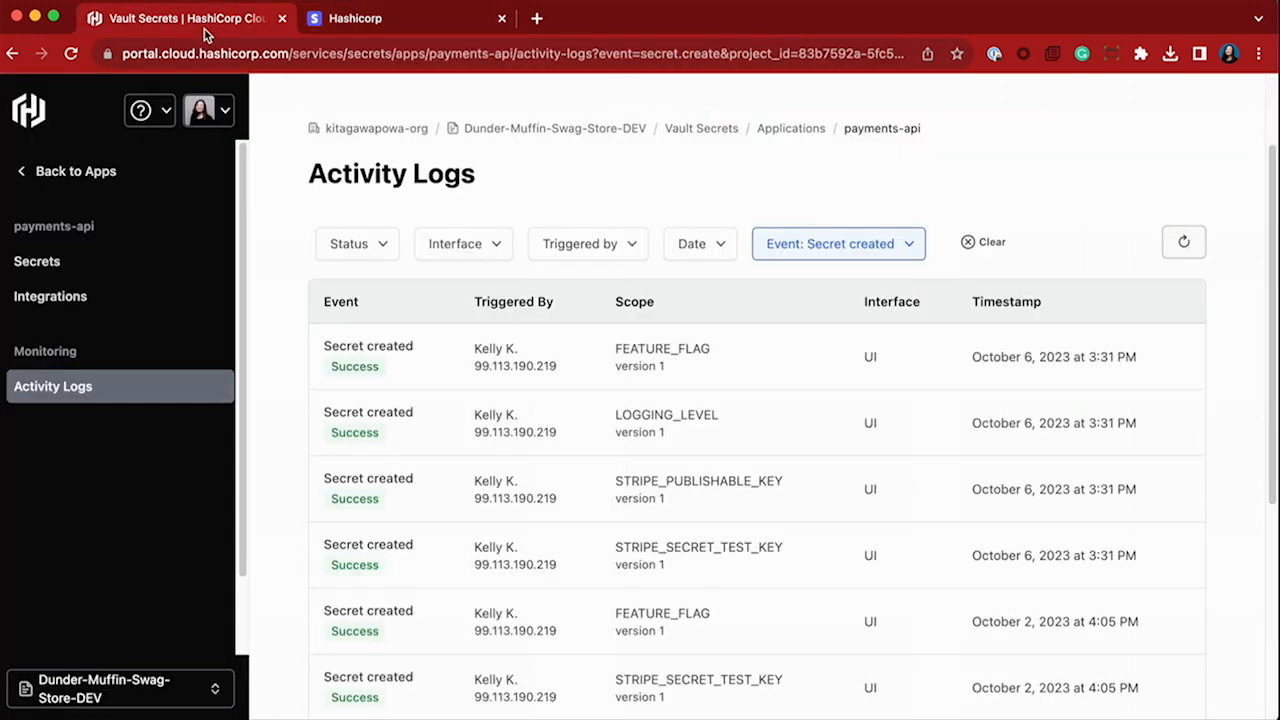
{"action": "left_click", "coordinate": [975, 243]}
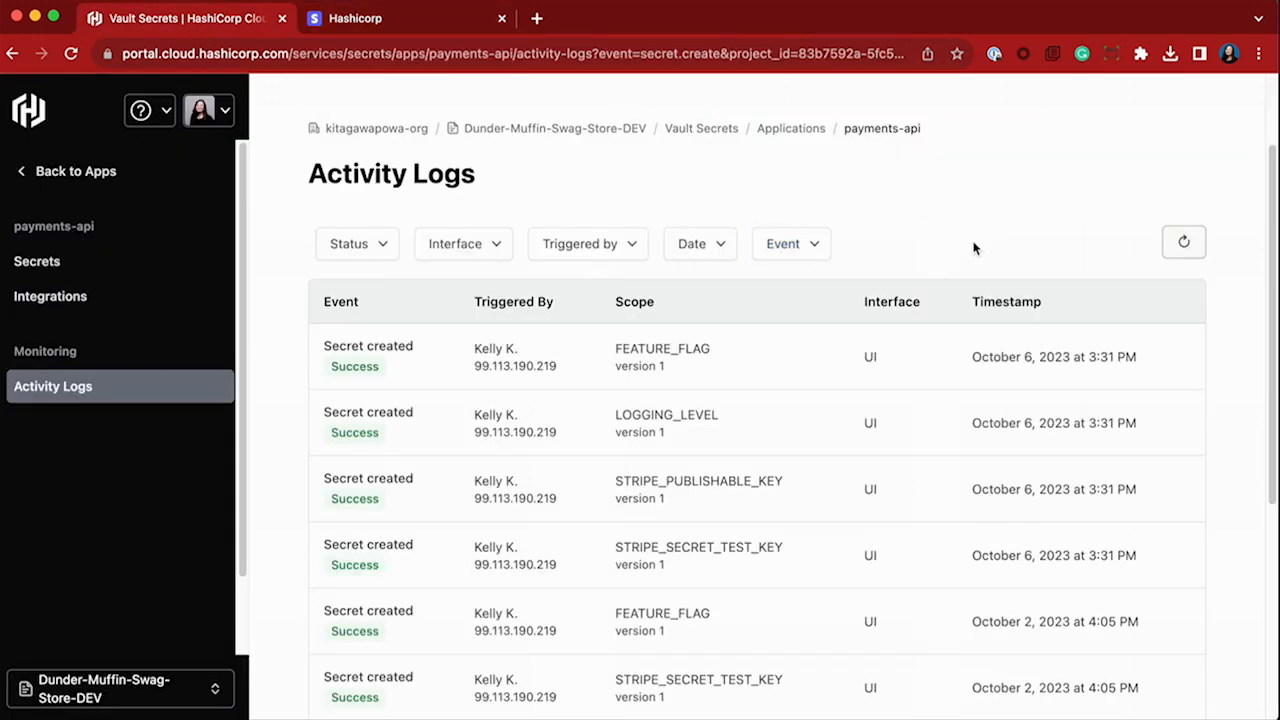
{"action": "left_click", "coordinate": [1196, 251]}
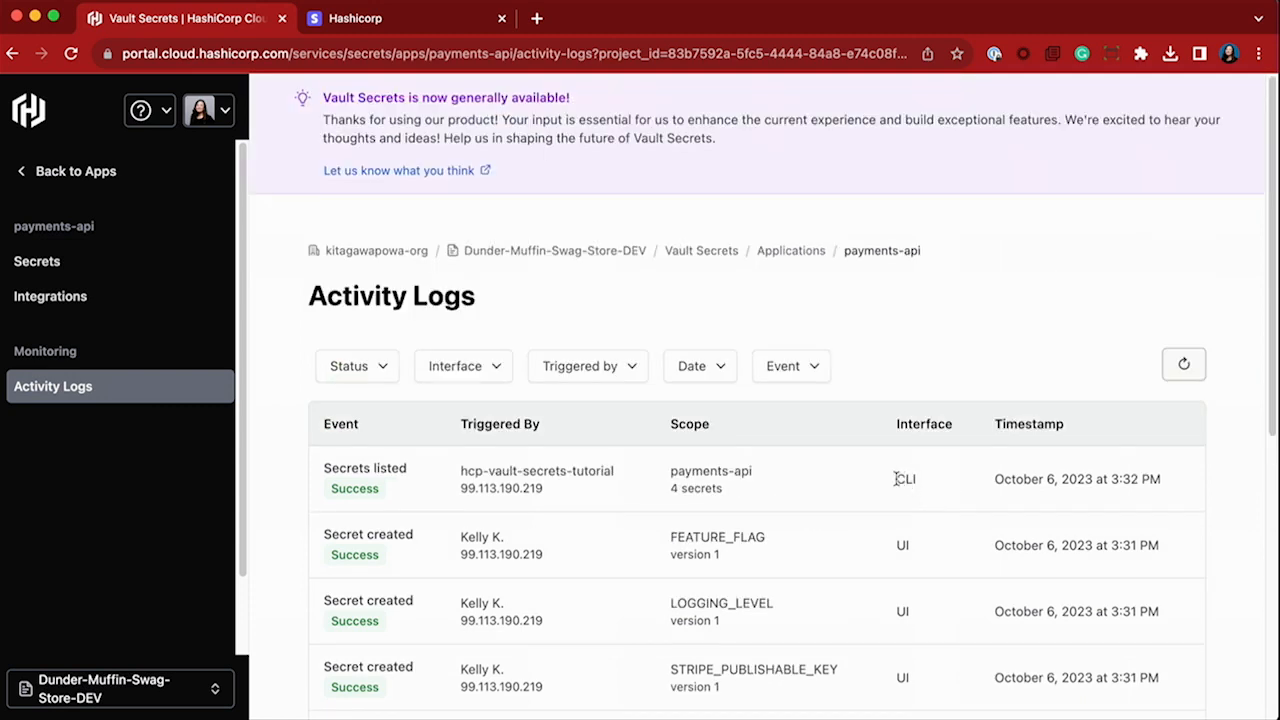
{"action": "left_click_drag", "start_coordinate": [748, 495], "coordinate": [456, 474]}
{"action": "left_click", "coordinate": [710, 472]}
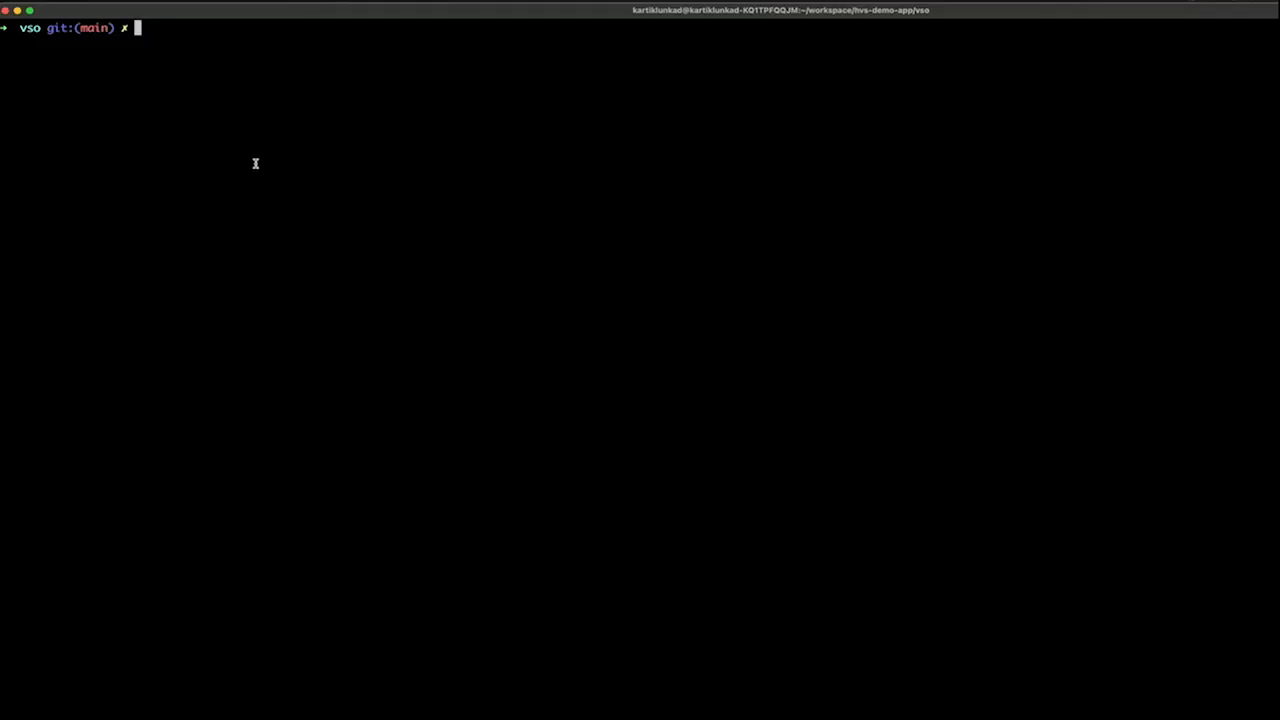
List the local Kubernetes clusters in the vso terminal with kind get clusters.
{"action": "type", "text": "kind get clusters"}
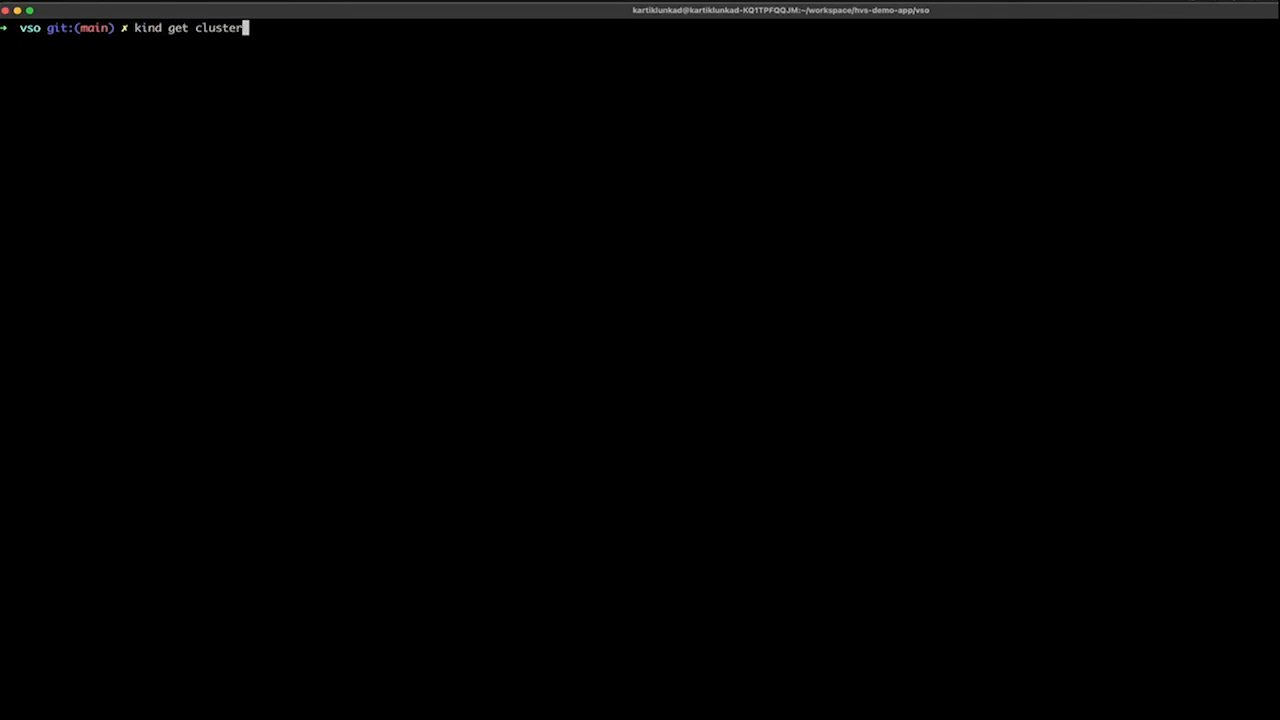
{"action": "key", "text": "Return"}
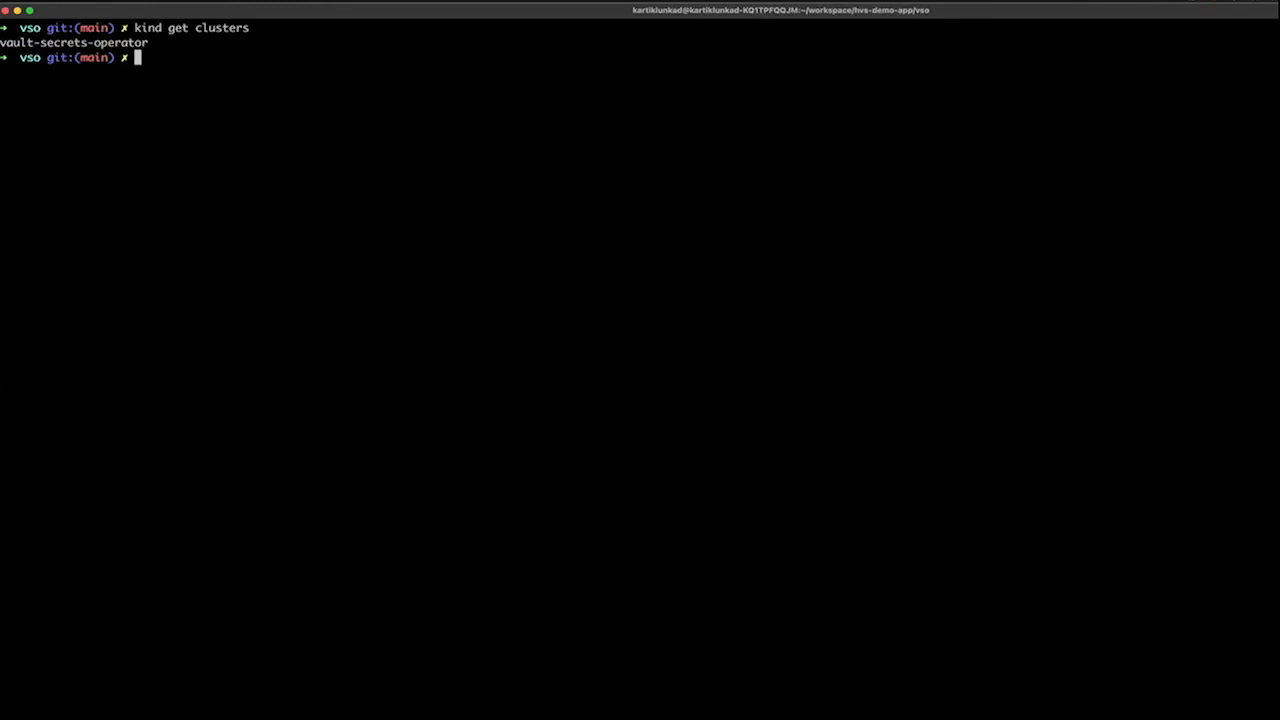
List the Helm releases across all namespaces with helm list -A.
{"action": "type", "text": "helm list -A"}
{"action": "key", "text": "Return"}
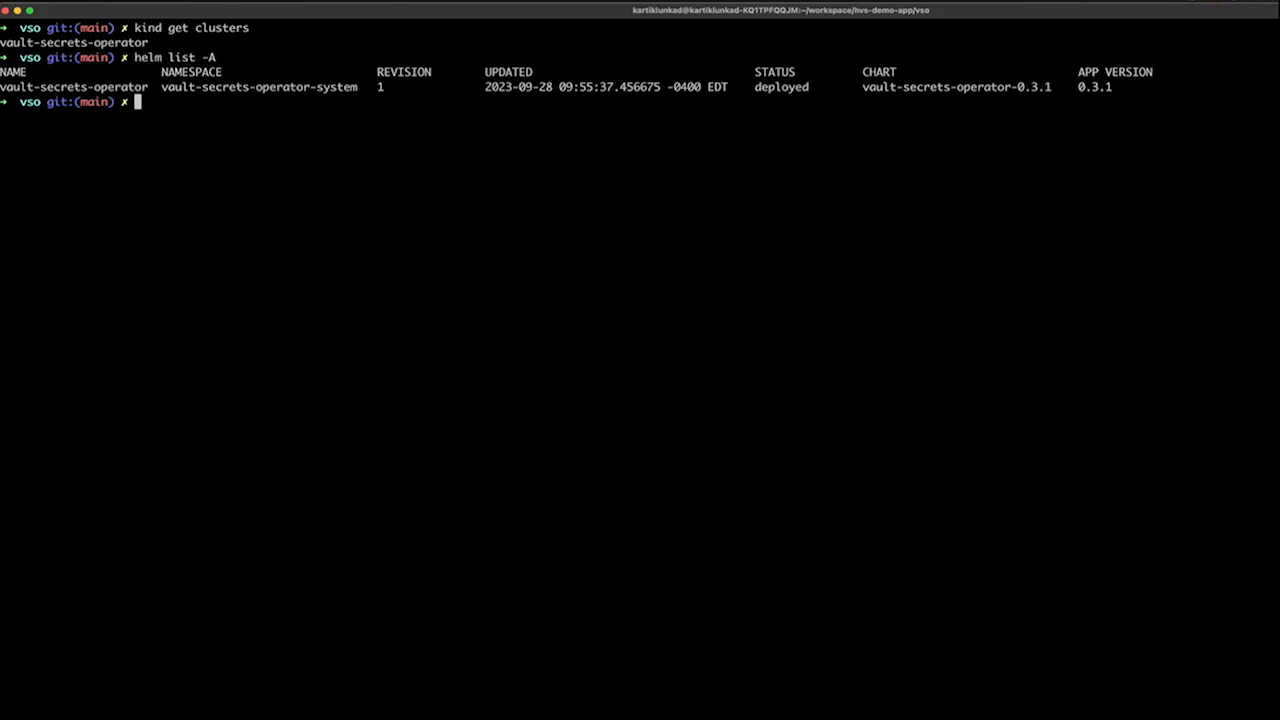
Create the generic Kubernetes secret vso-demo-sp with clientID from $HCP_CLIENT_ID and clientSecret from $HCP_CLIENT_SECRET using kubectl.
{"action": "key", "text": "super+Tab"}
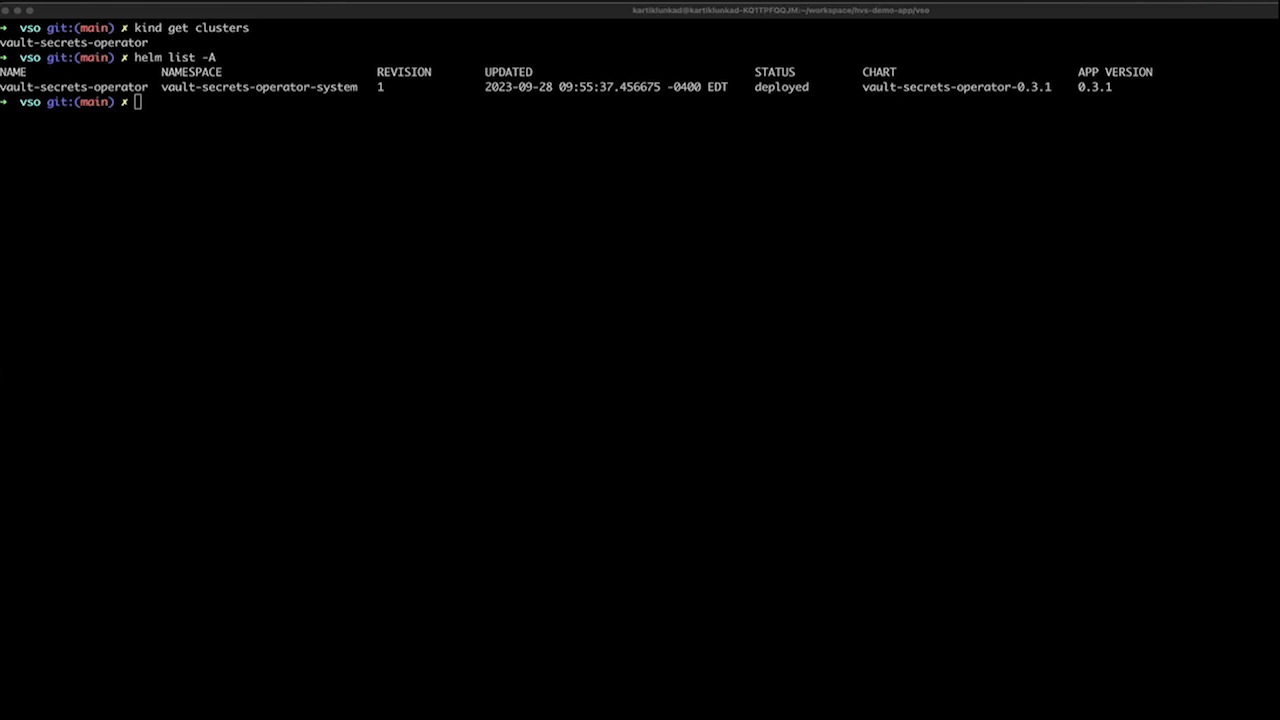
{"action": "left_click", "coordinate": [320, 196]}
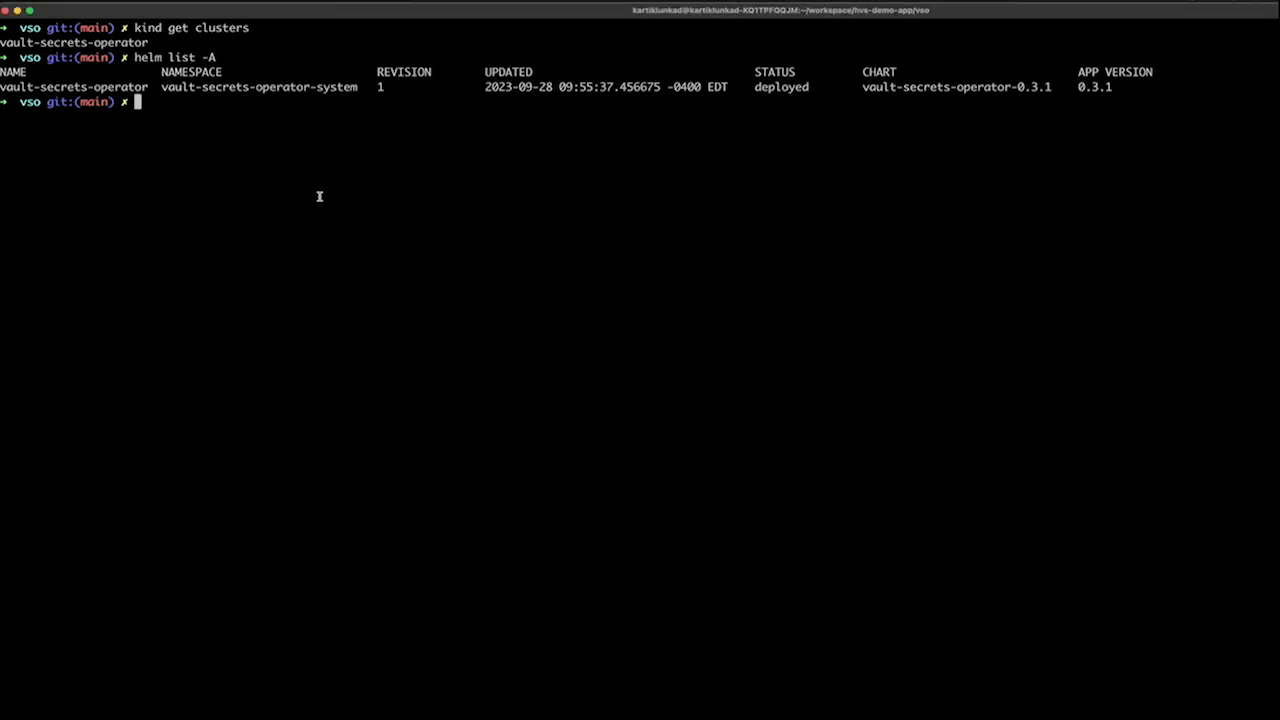
{"action": "key", "text": "super+v"}
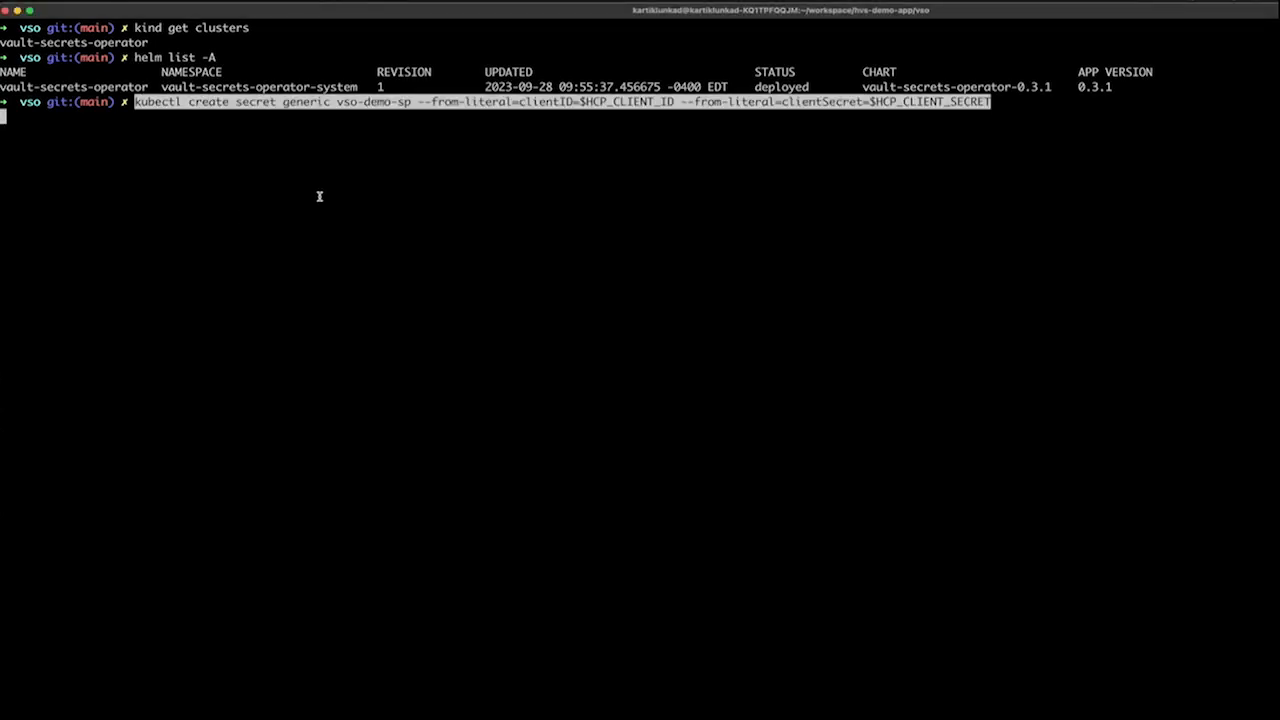
{"action": "key", "text": "Return"}
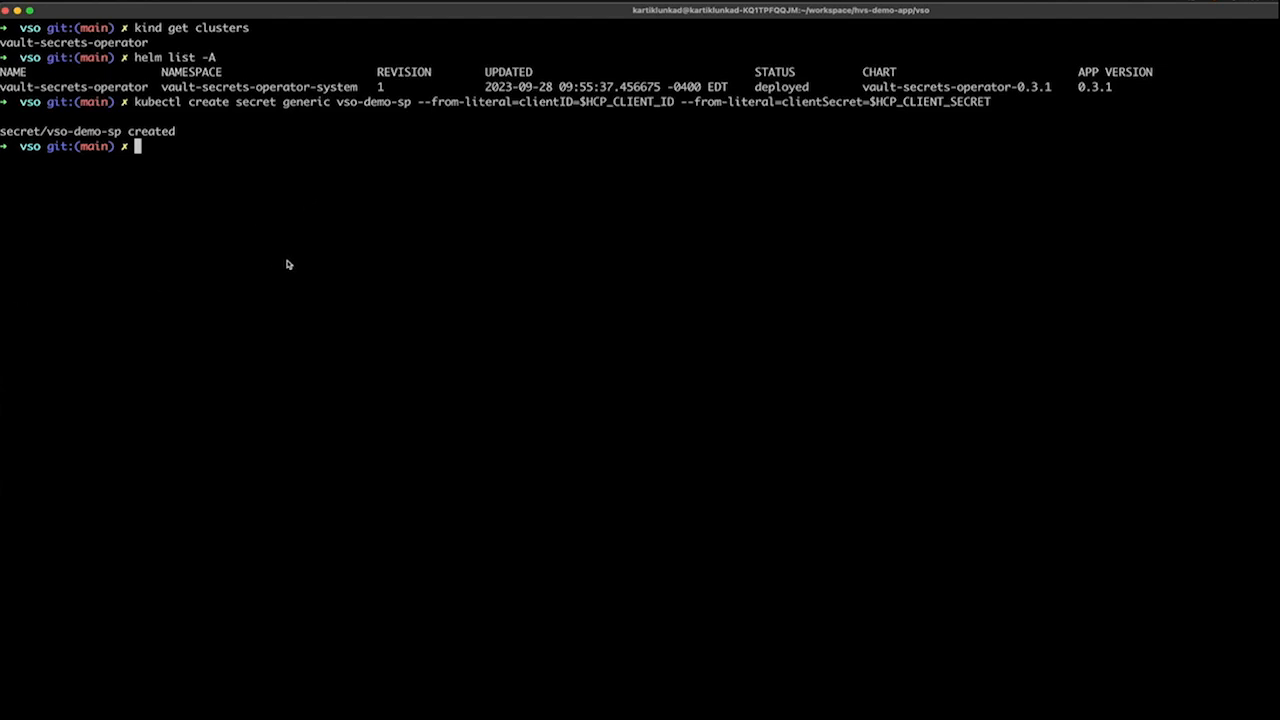
Print hcp-auth.yaml with cat and examine its HCPAuth definition.
{"action": "type", "text": "cat hcp"}
{"action": "key", "text": "Tab"}
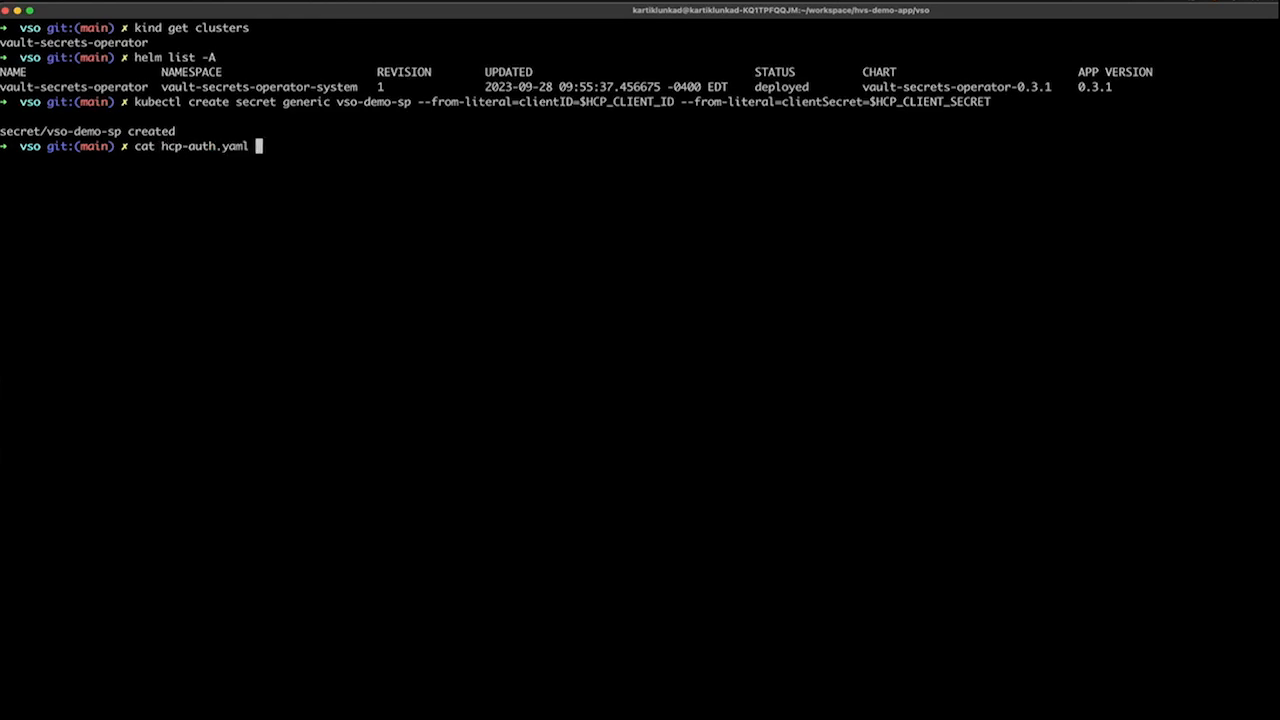
{"action": "key", "text": "Return"}
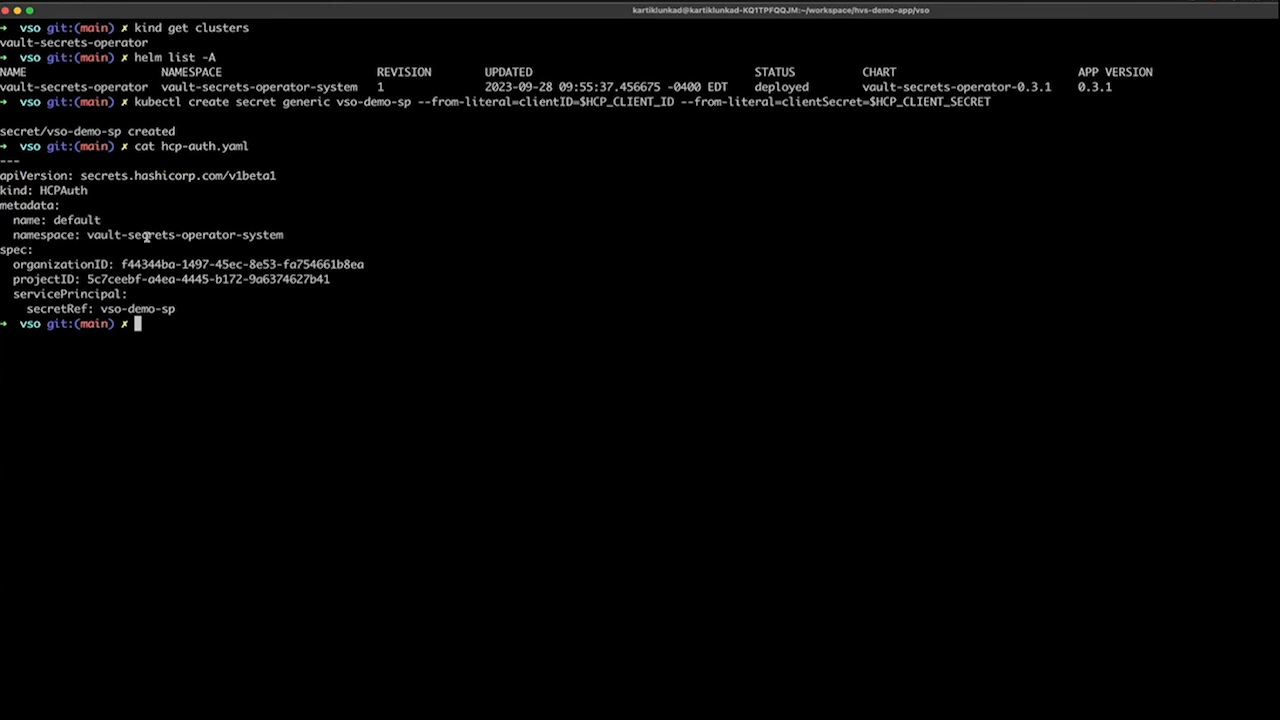
{"action": "left_click_drag", "start_coordinate": [188, 313], "coordinate": [5, 162]}
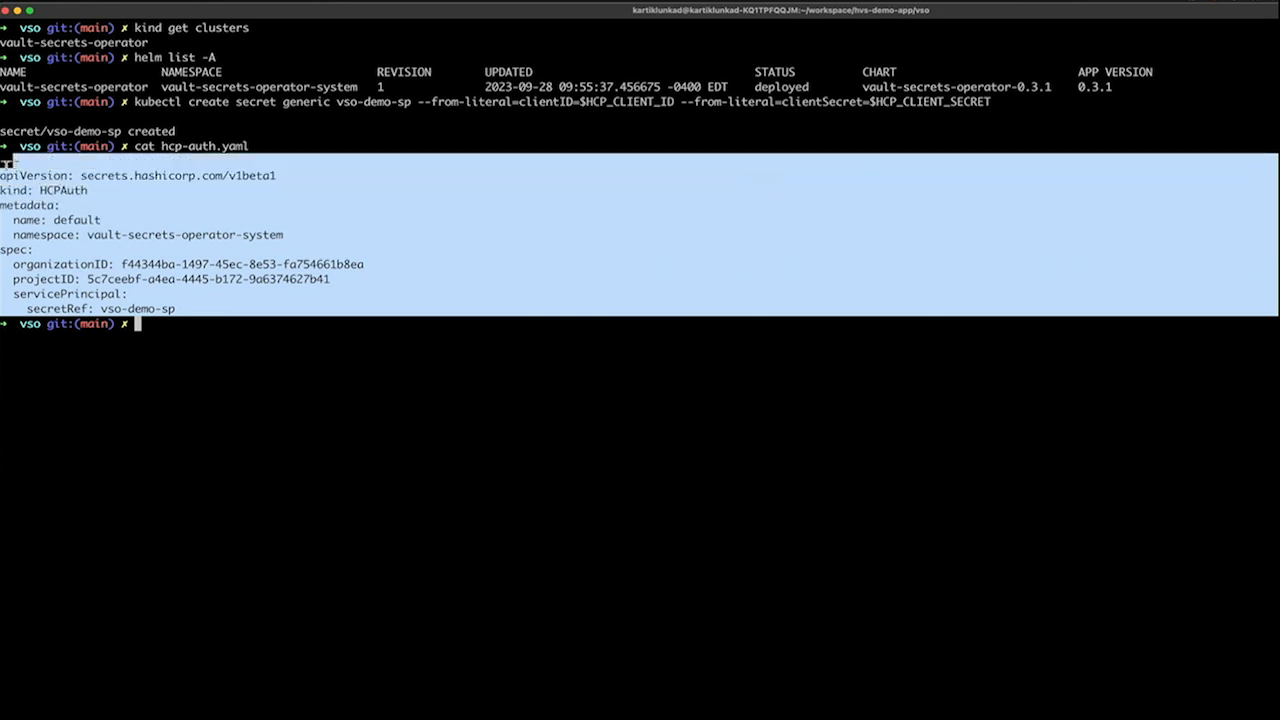
{"action": "left_click", "coordinate": [184, 242]}
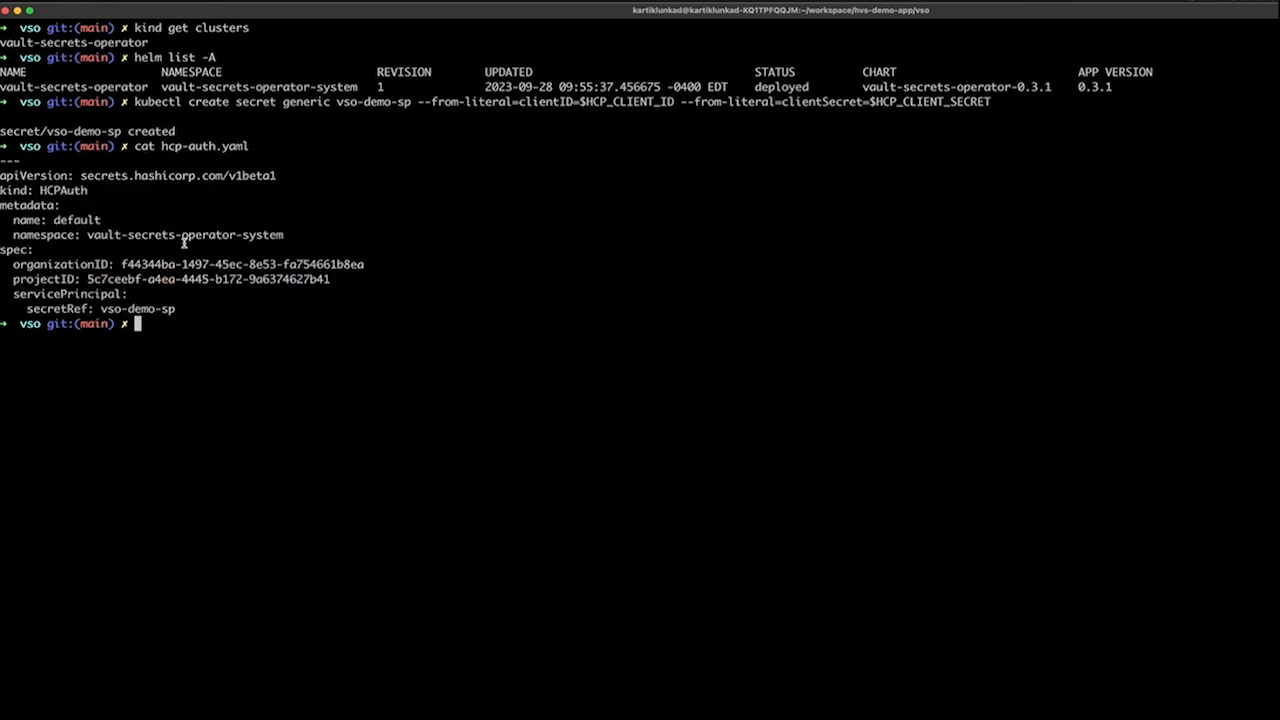
Apply the HCP authentication manifest to the cluster with kubectl apply -f hcp-auth.yaml.
{"action": "type", "text": "kubectl apply -f hcp"}
{"action": "key", "text": "Tab"}
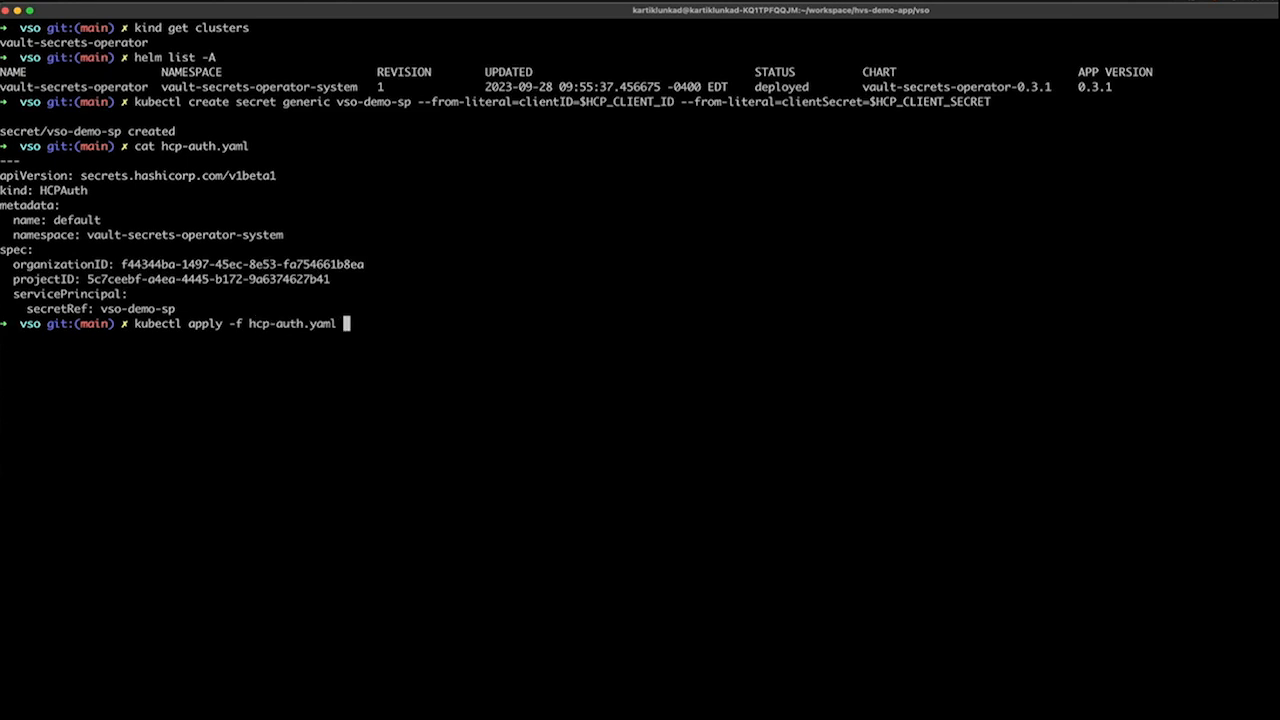
{"action": "key", "text": "Return"}
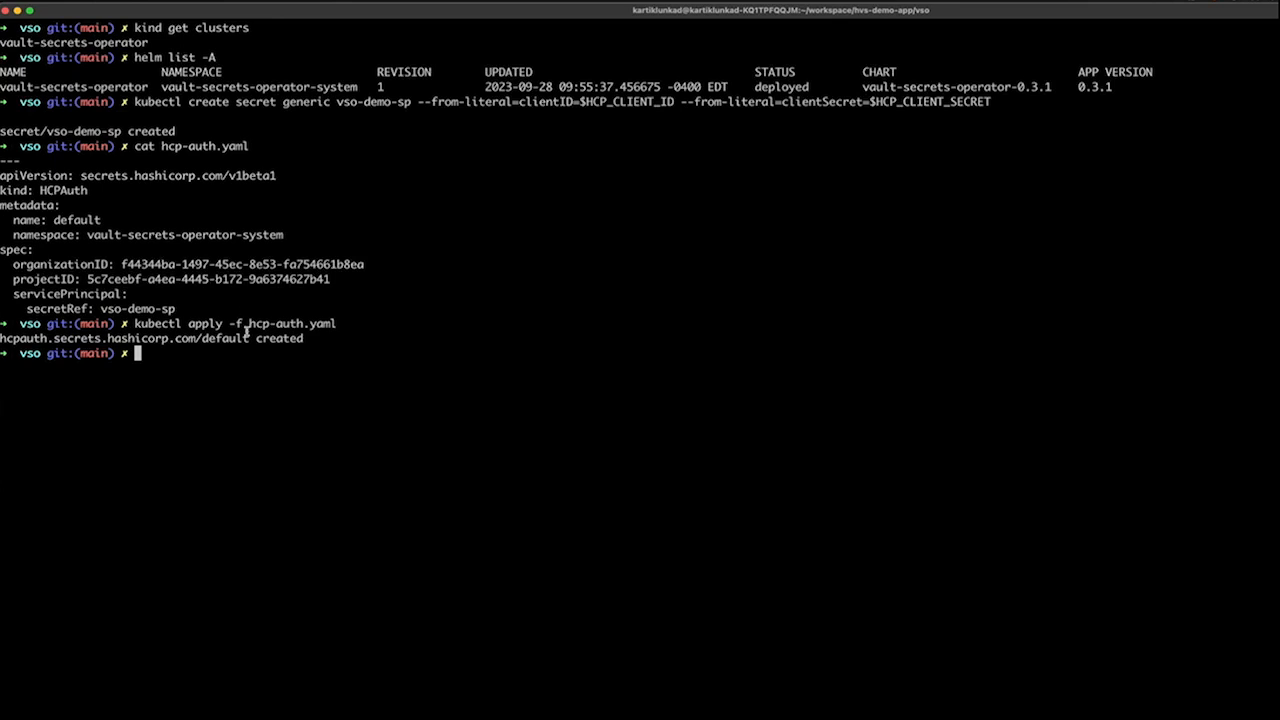
List the cluster's secrets with kubectl get secrets and check for vso-demo-sp.
{"action": "type", "text": "kubectl get secrets"}
{"action": "key", "text": "Return"}
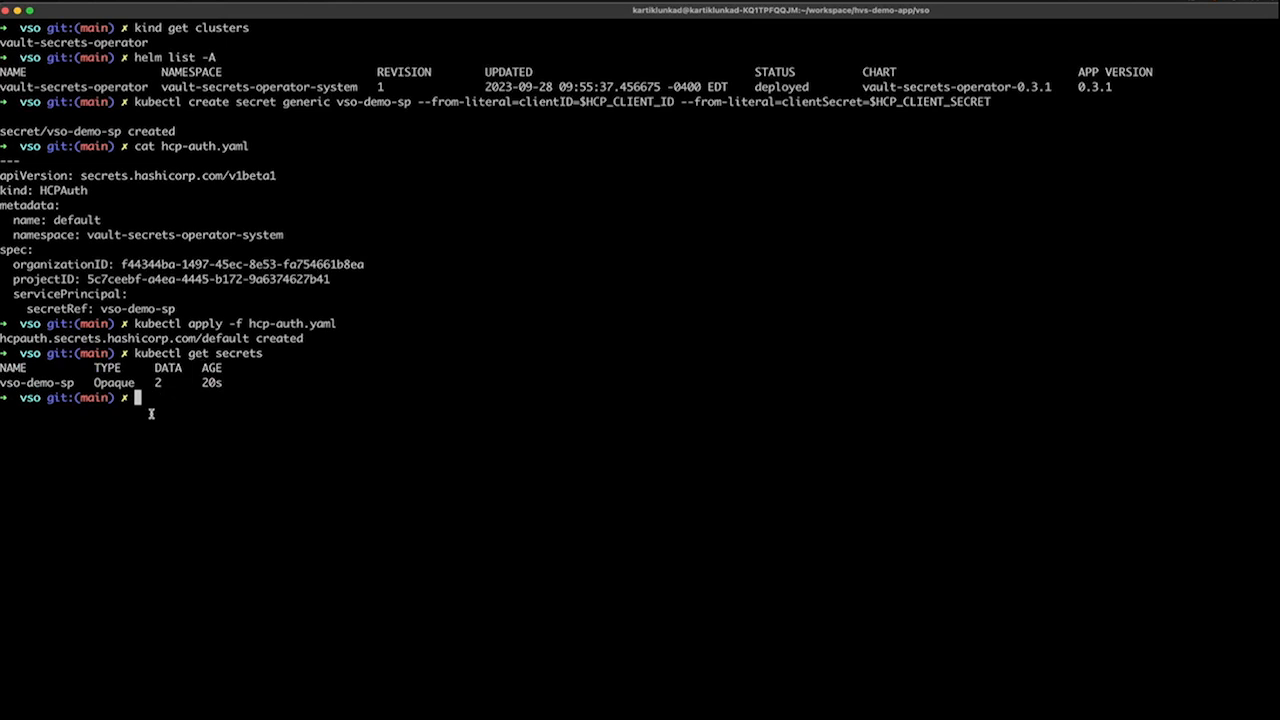
{"action": "left_click_drag", "start_coordinate": [73, 385], "coordinate": [1, 384]}
{"action": "left_click", "coordinate": [1, 381]}
Print hvs-demo-app.yaml with cat and examine its HCPVaultSecretsApp definition, including the appName.
{"action": "type", "text": "cat hvs-demo"}
{"action": "key", "text": "Tab"}
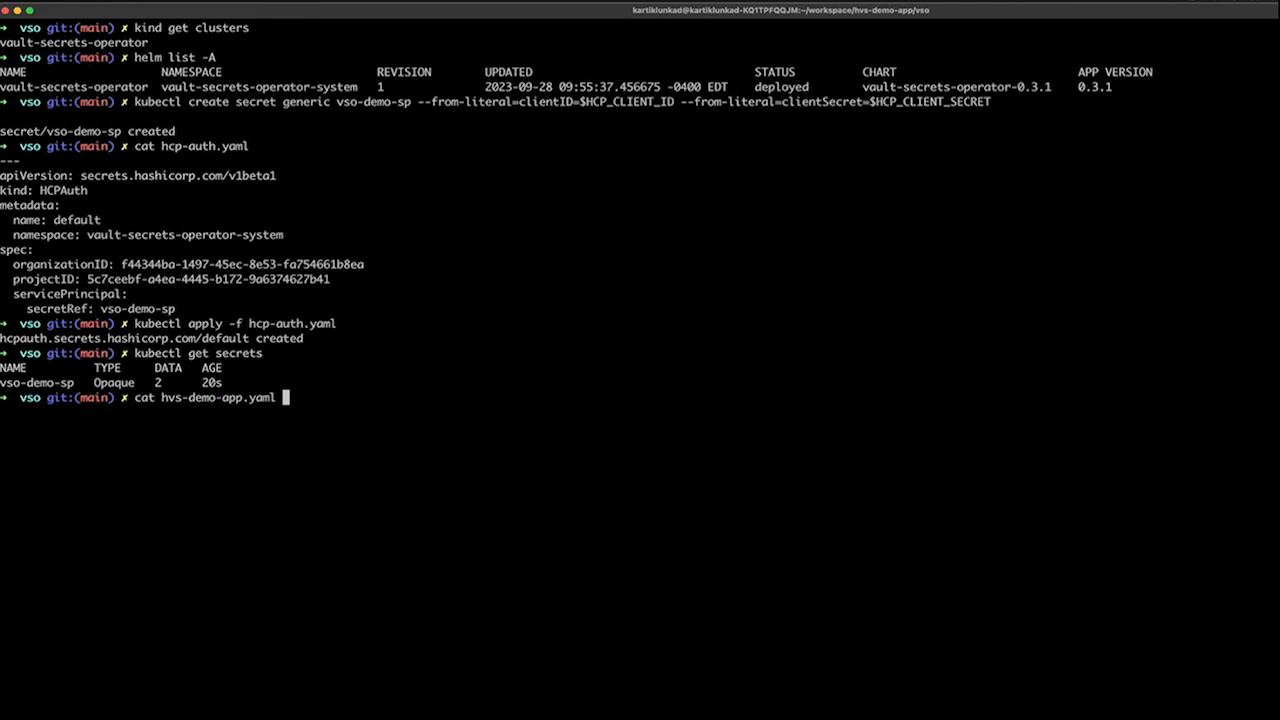
{"action": "key", "text": "Return"}
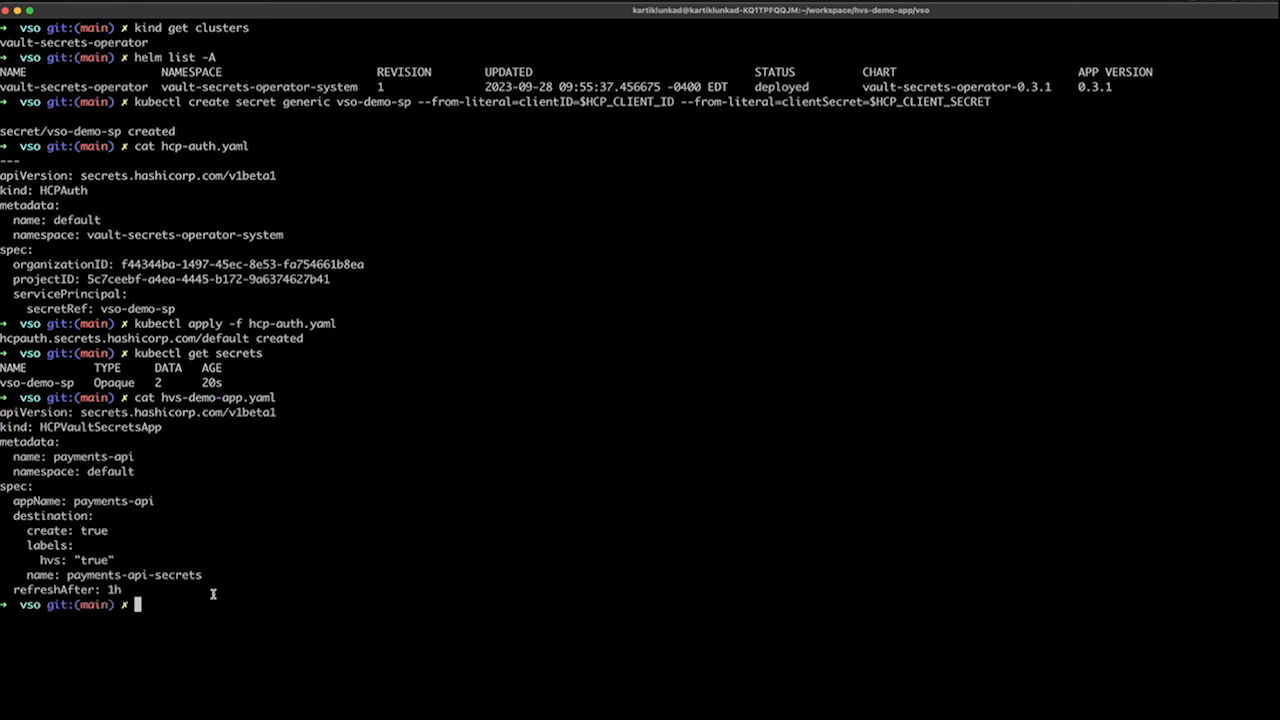
{"action": "left_click_drag", "start_coordinate": [203, 583], "coordinate": [3, 412]}
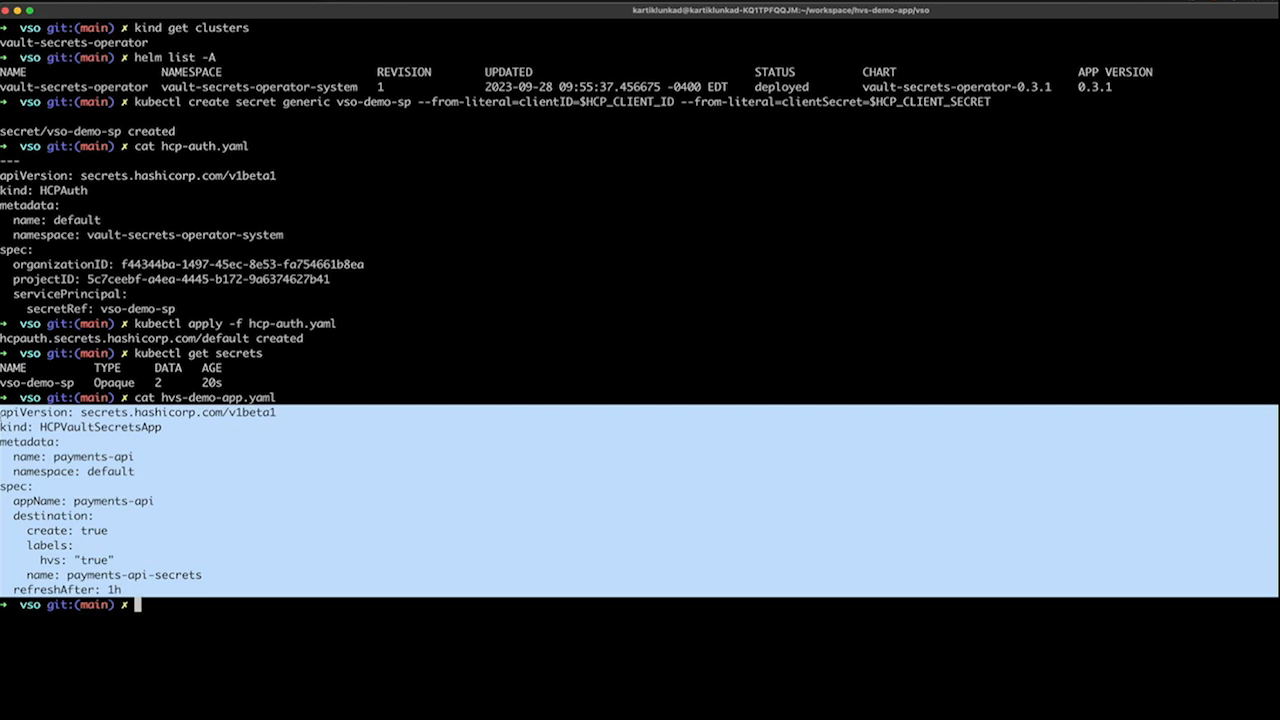
{"action": "left_click", "coordinate": [131, 500]}
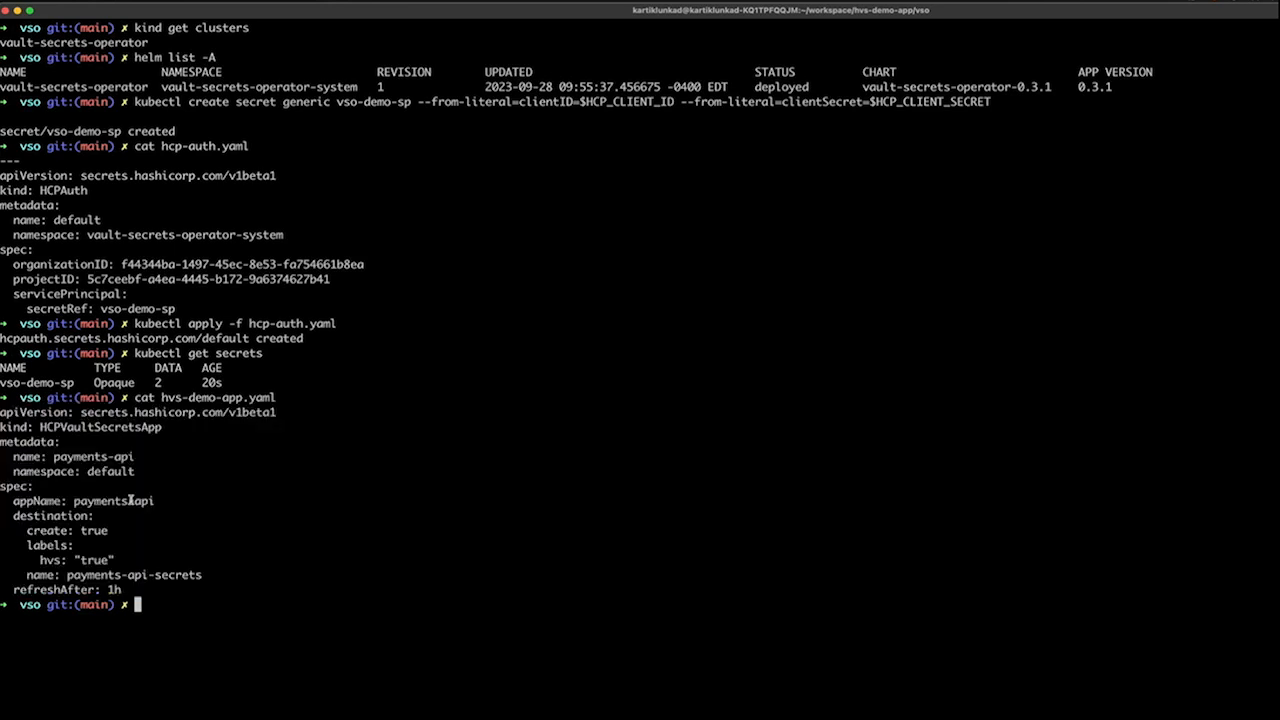
{"action": "left_click_drag", "start_coordinate": [157, 500], "coordinate": [66, 500]}
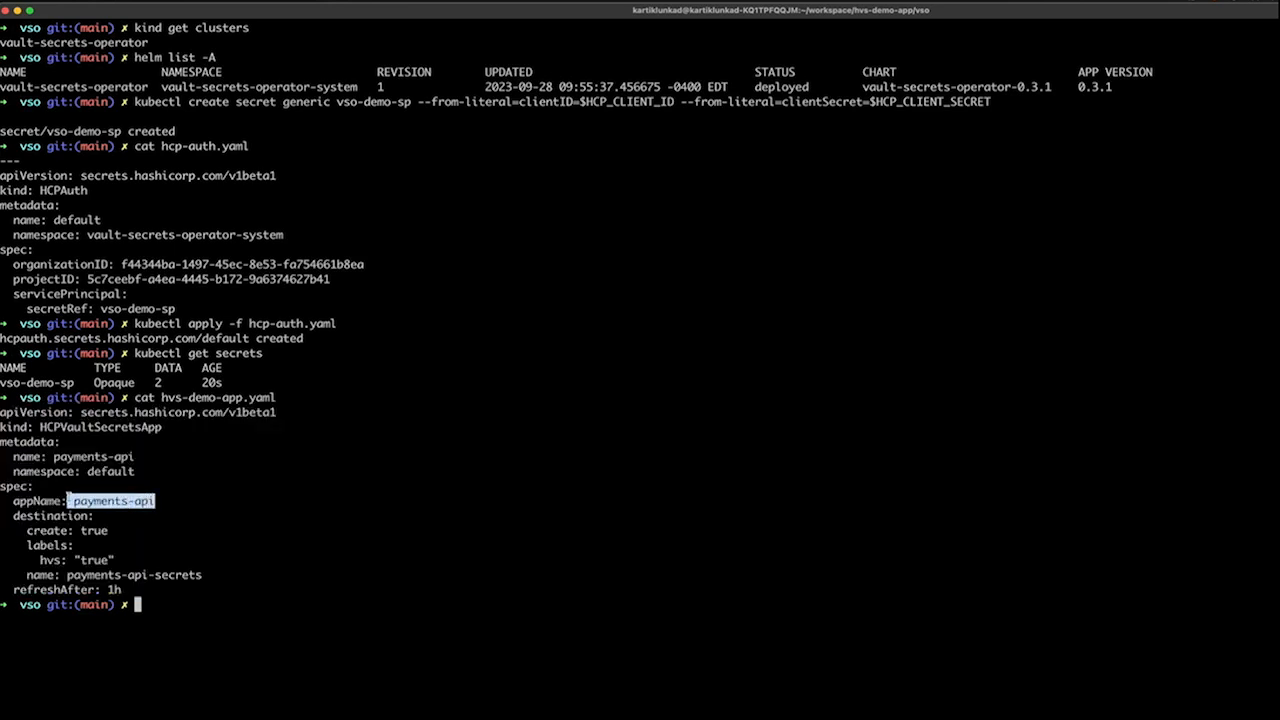
{"action": "left_click", "coordinate": [247, 501]}
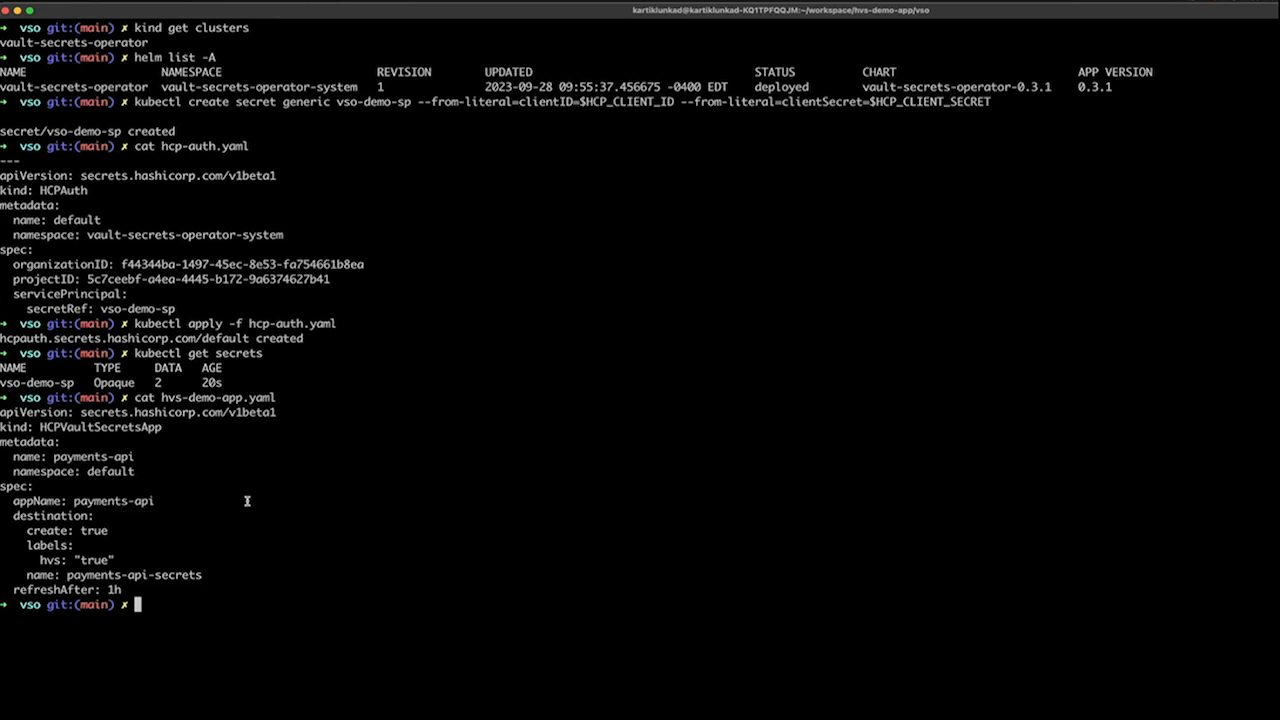
Apply the payments-api secrets app manifest to the cluster with kubectl apply -f hvs-demo-app.yaml.
{"action": "type", "text": "kubectl apply"}
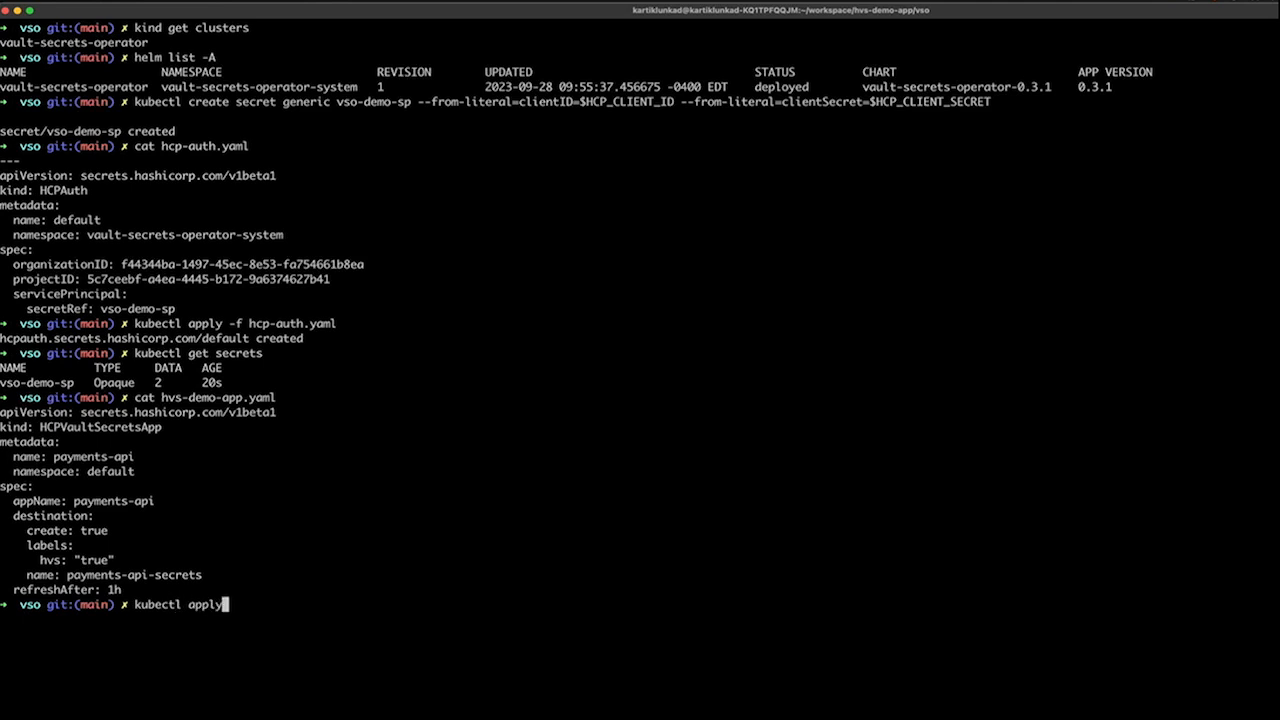
{"action": "type", "text": "-"}
{"action": "type", "text": " -f "}
{"action": "type", "text": "h"}
{"action": "type", "text": "vs"}
{"action": "key", "text": "Tab"}
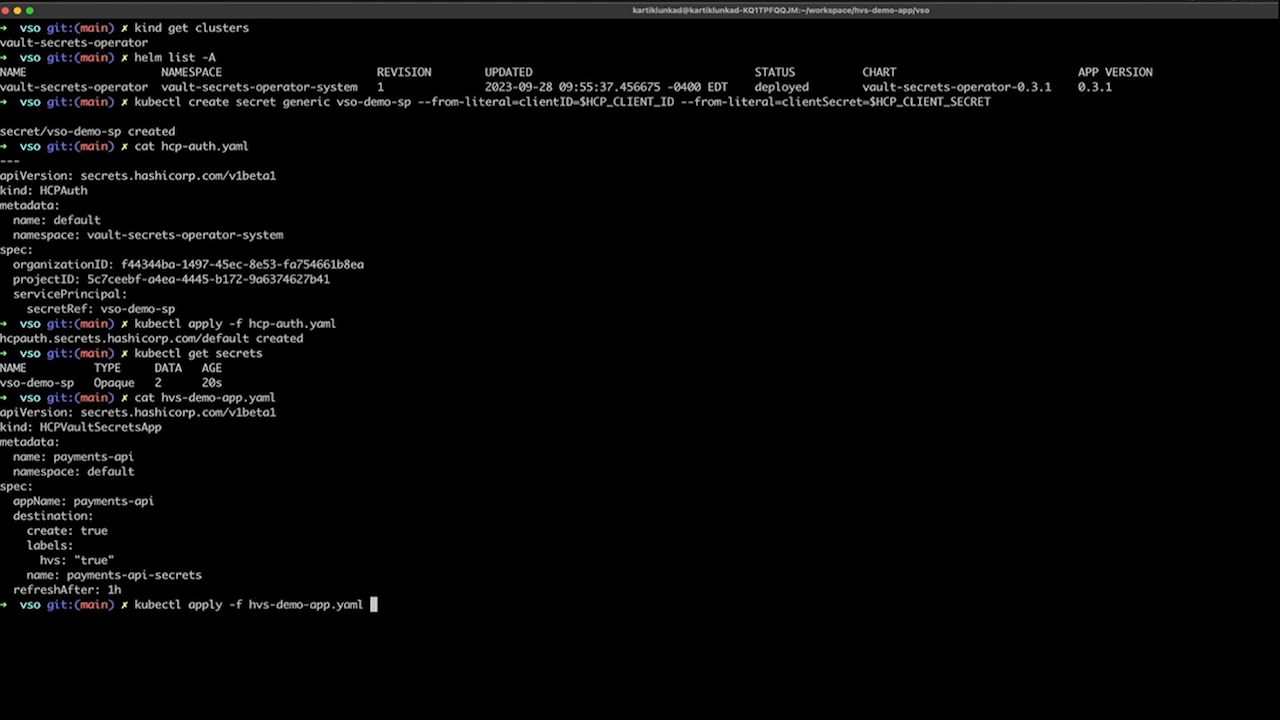
{"action": "key", "text": "Return"}
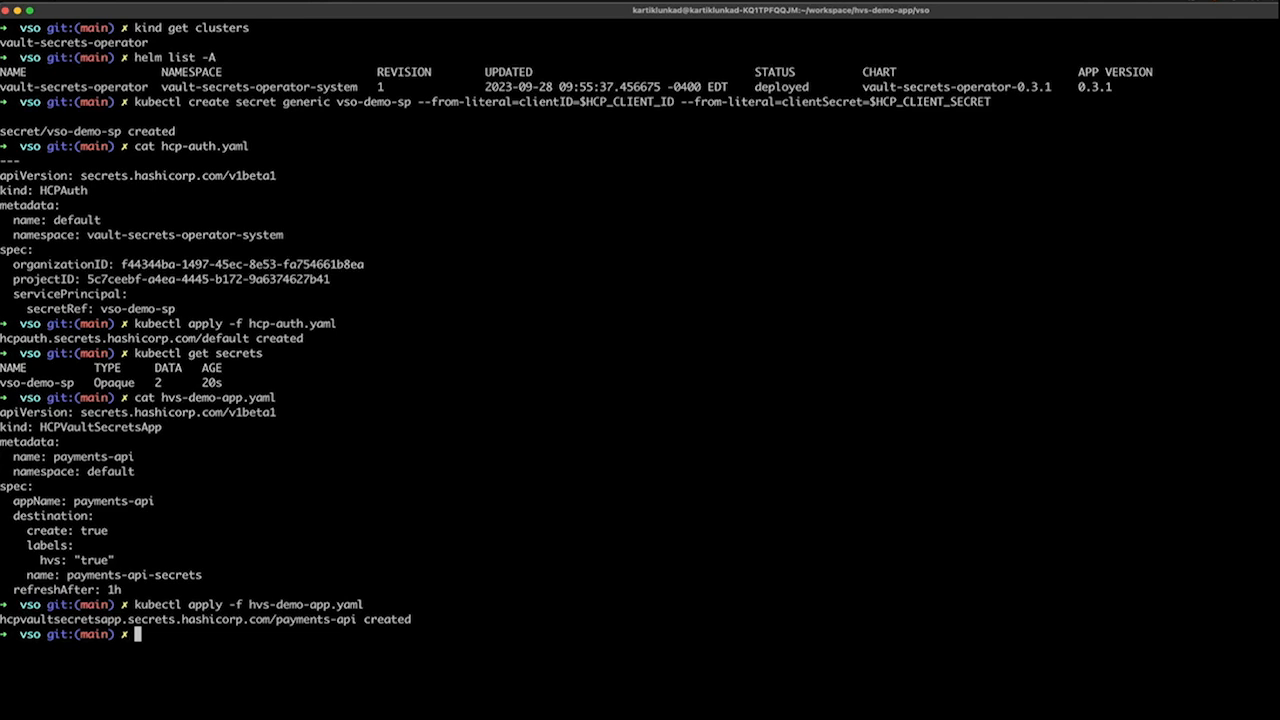
List the Kubernetes secrets again with kubectl get secrets and check for the synced payments-api-secrets.
{"action": "type", "text": "kubectl get secrets"}
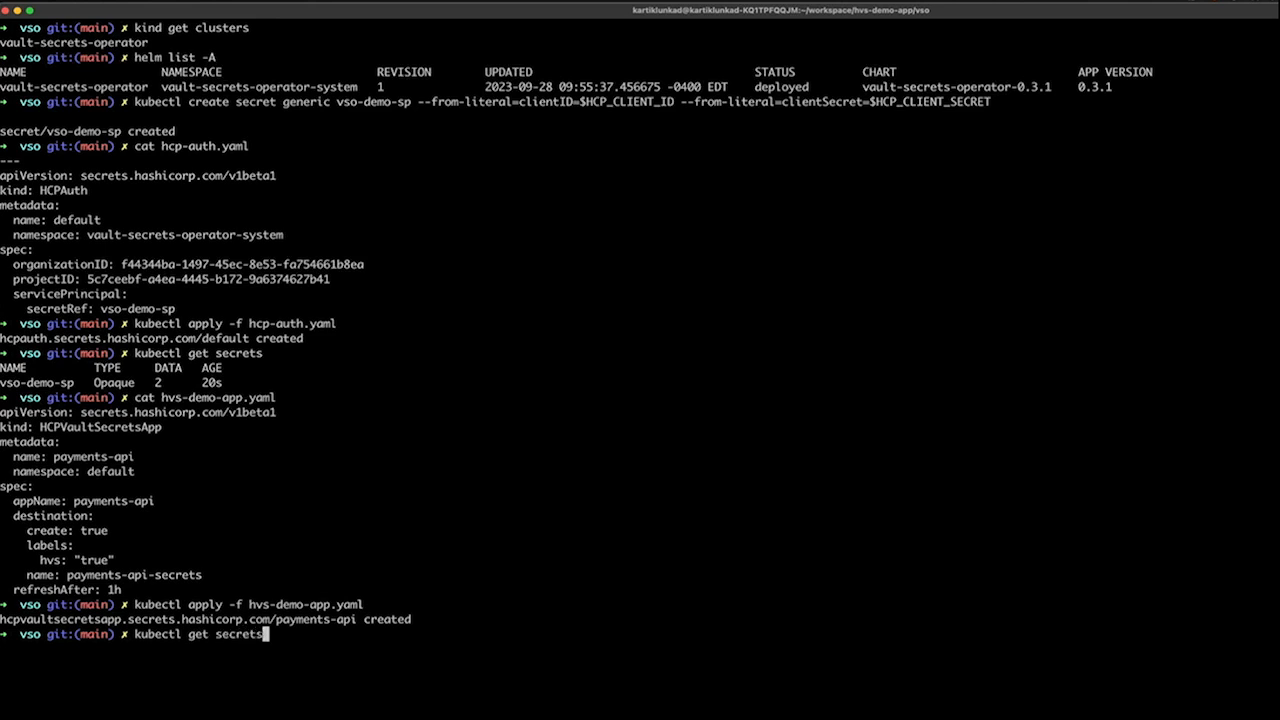
{"action": "key", "text": "Return"}
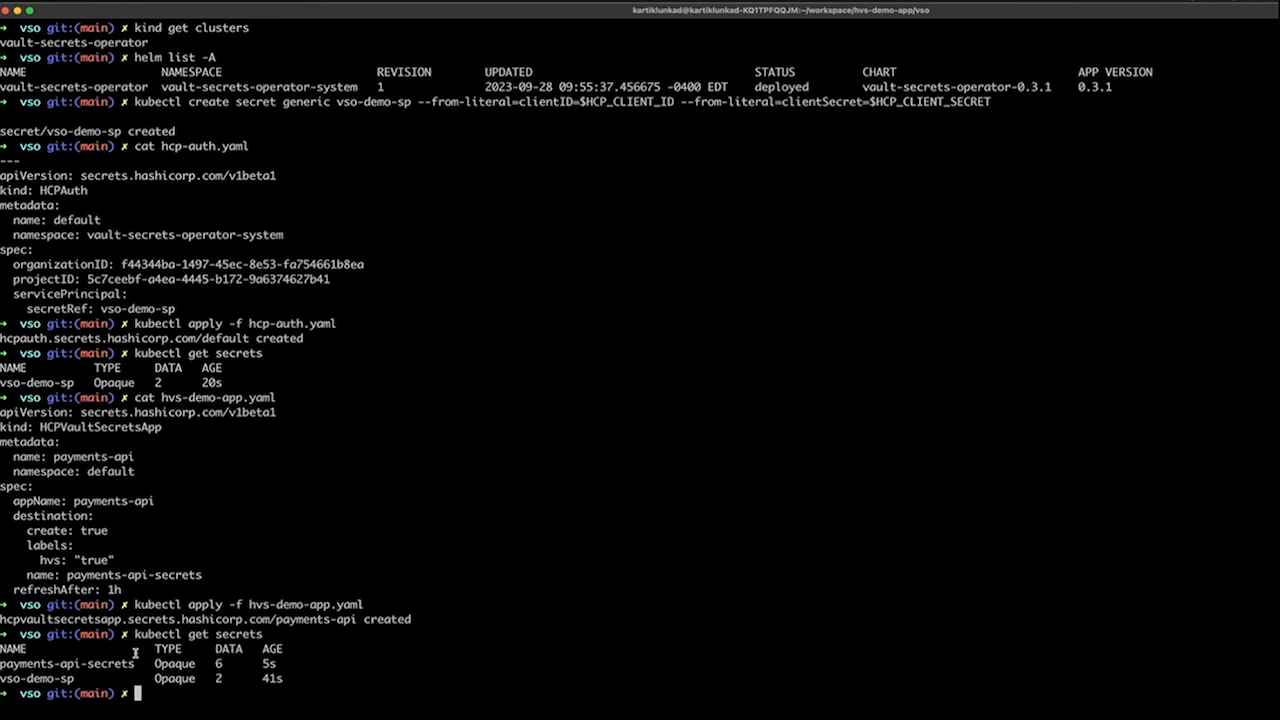
{"action": "left_click_drag", "start_coordinate": [134, 664], "coordinate": [3, 648]}
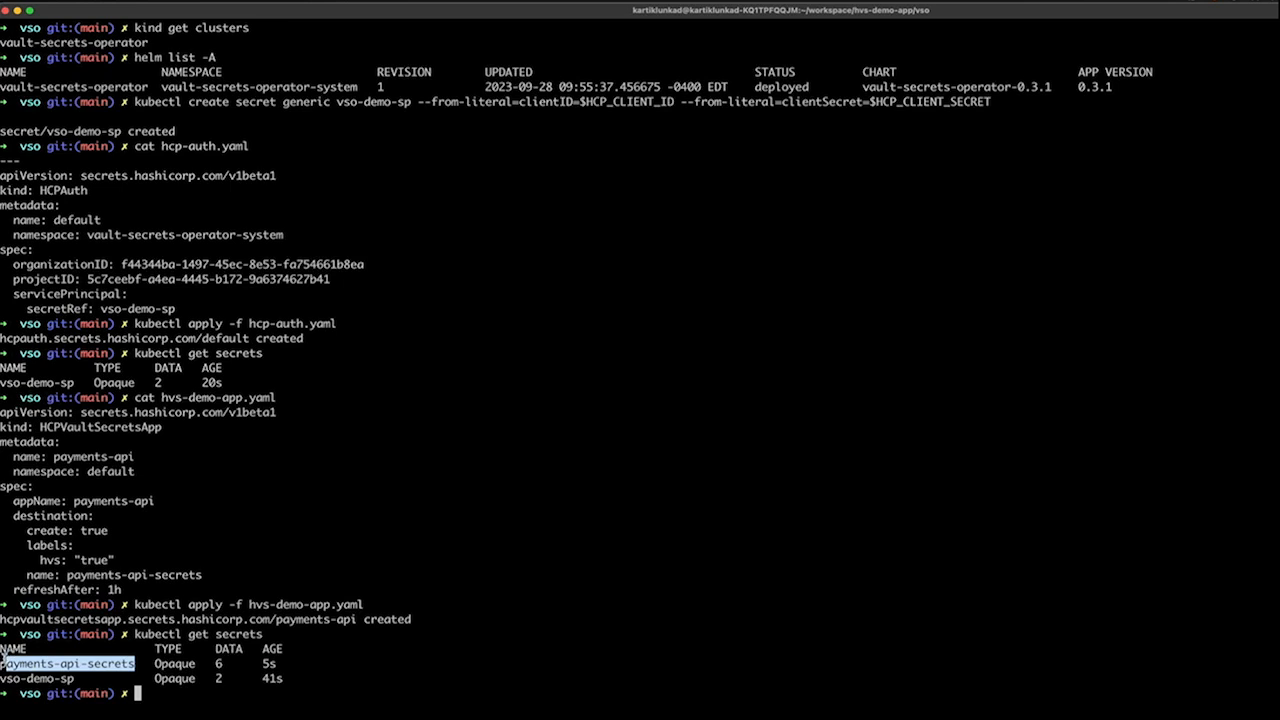
{"action": "left_click", "coordinate": [114, 647]}
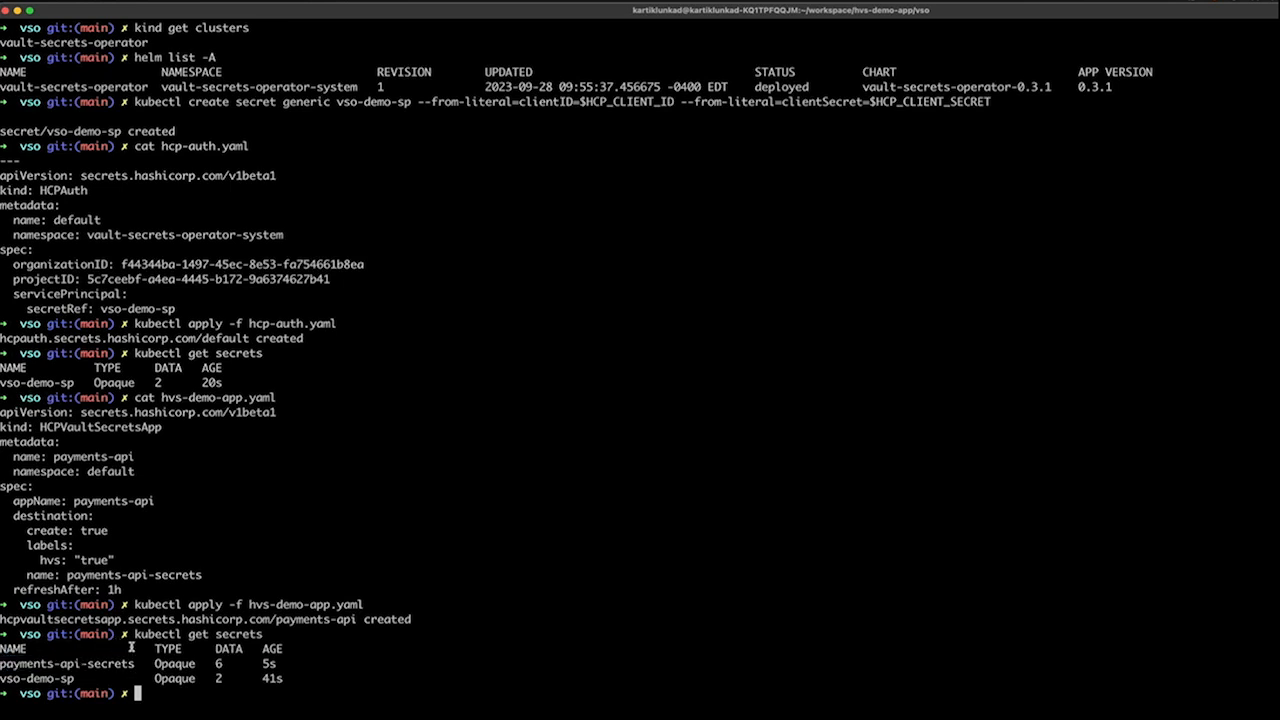